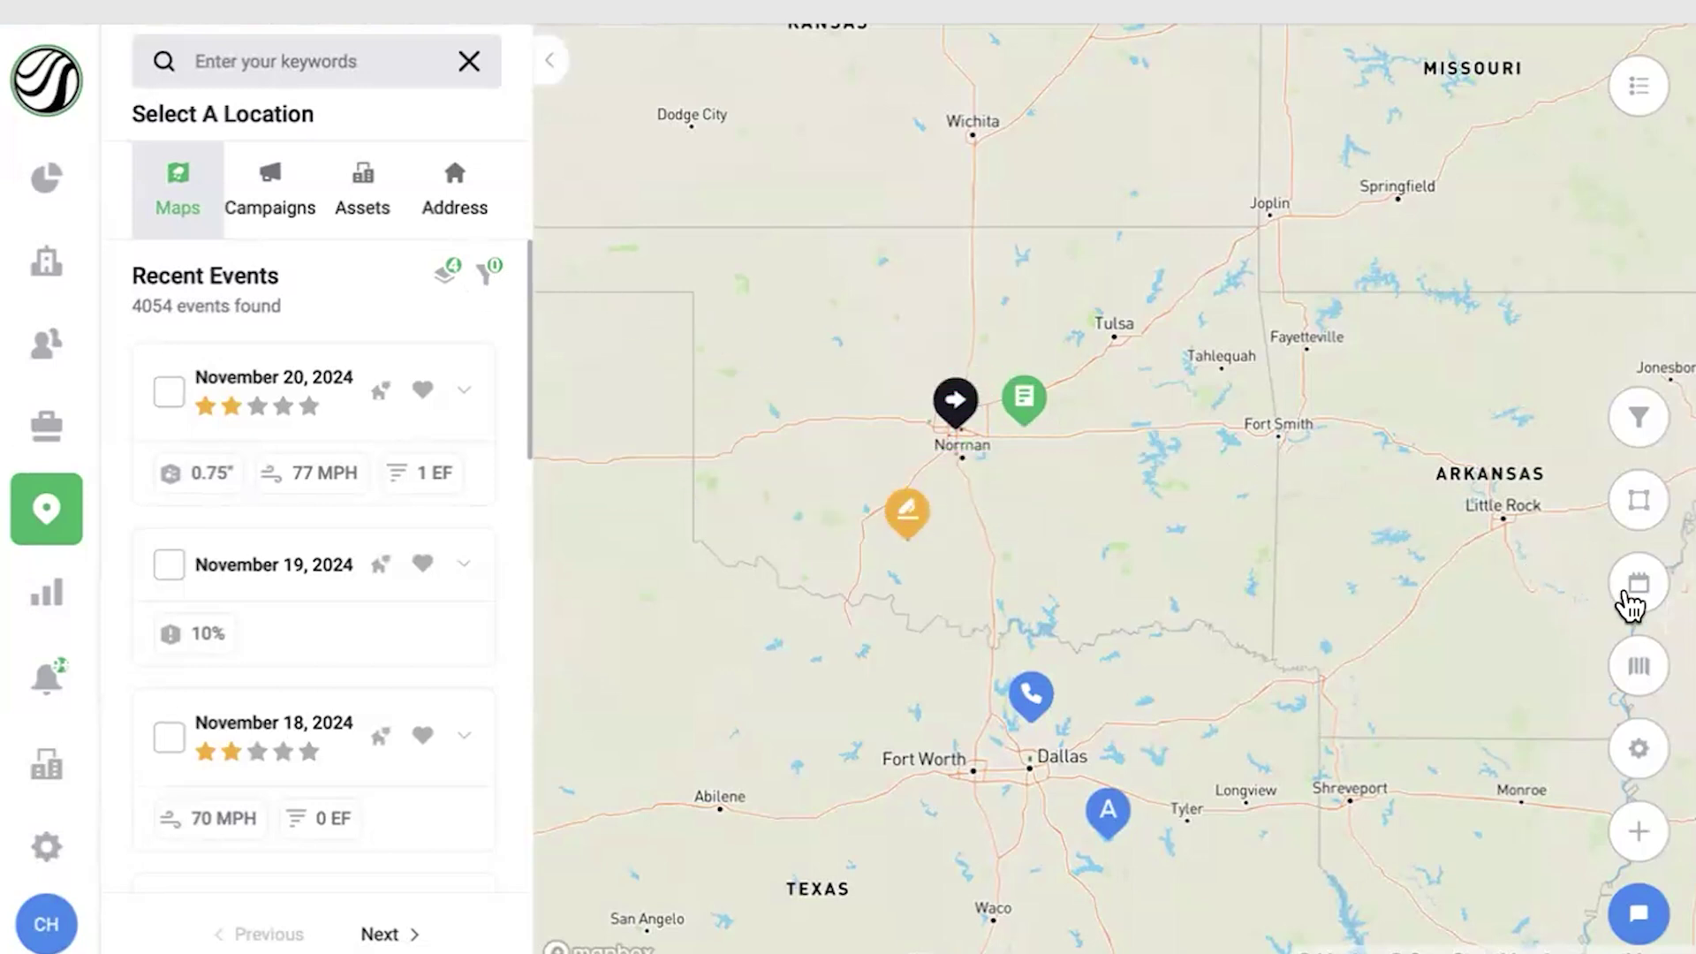
Step: Pick September 24, 2023 in the storm-map date picker (year 2023, month September, day 24)
click(1637, 585)
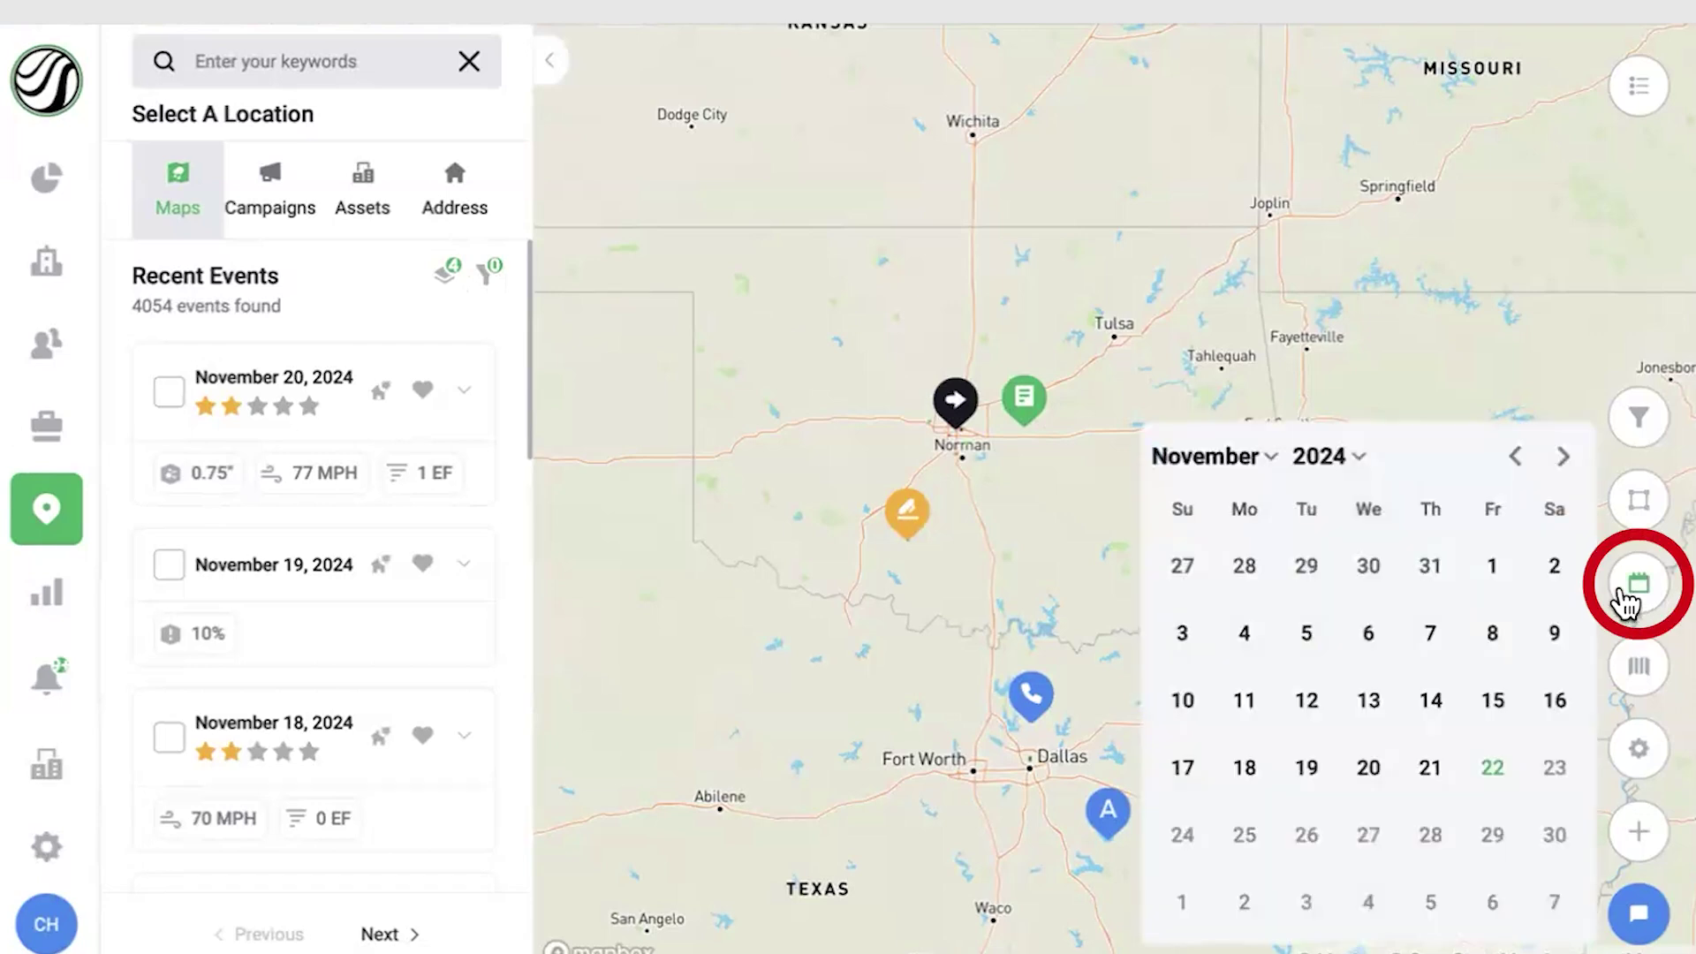
click(1349, 457)
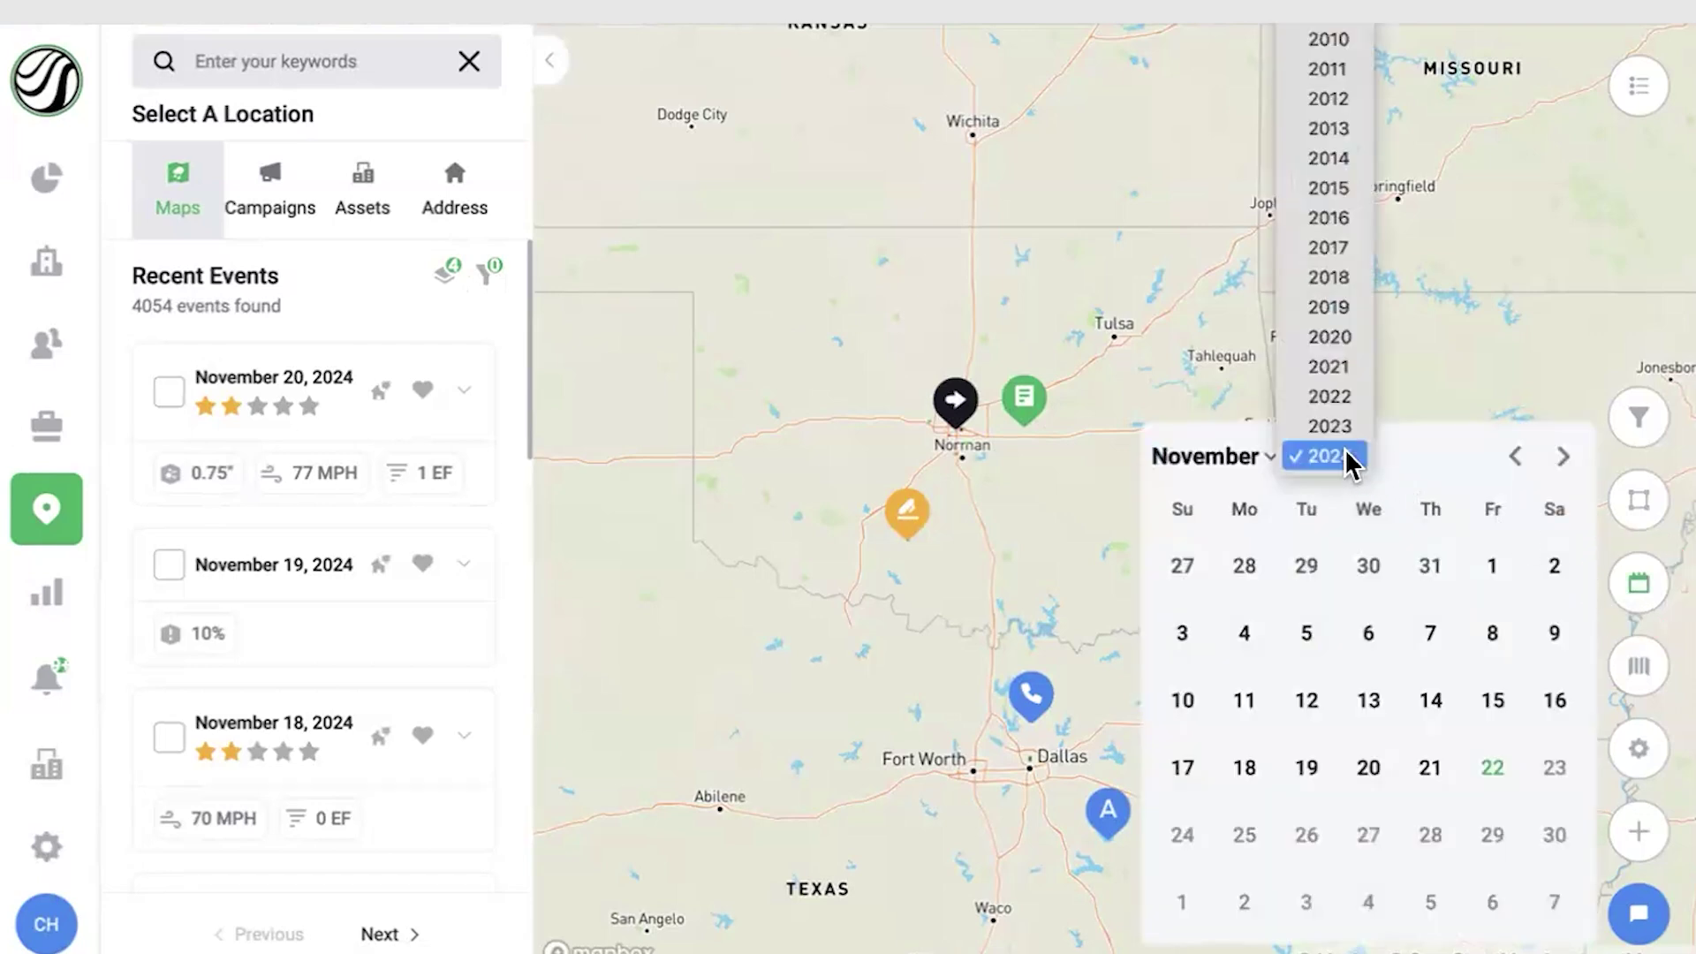
click(1334, 433)
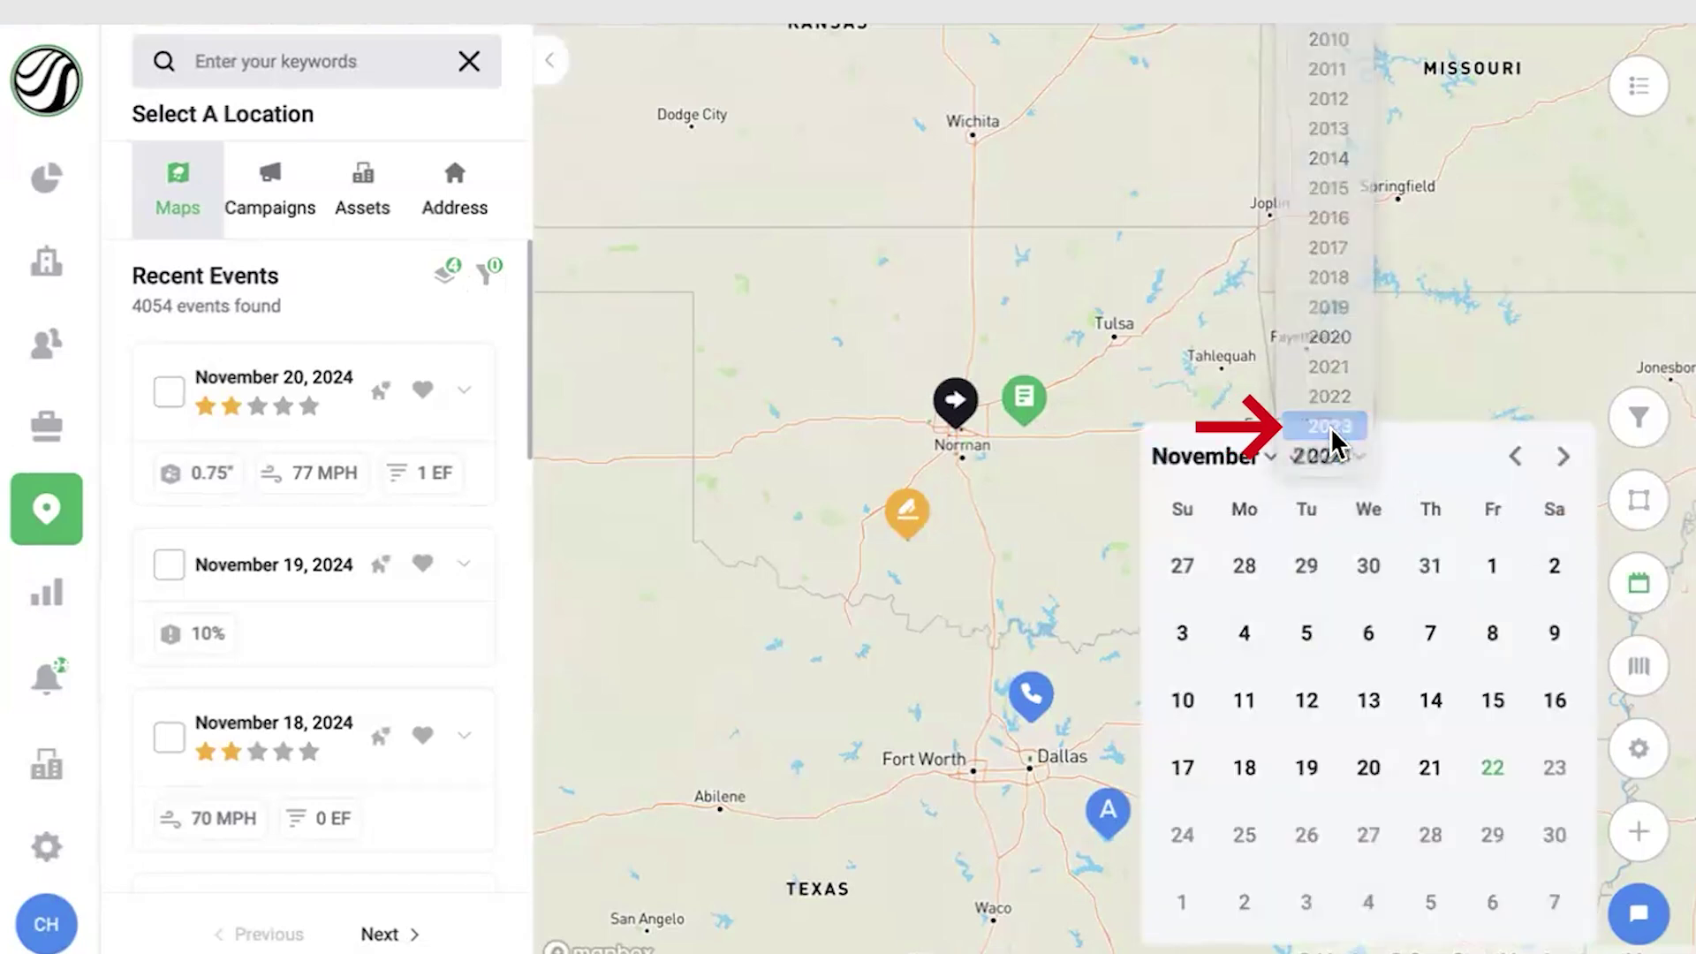
click(1245, 456)
click(1230, 390)
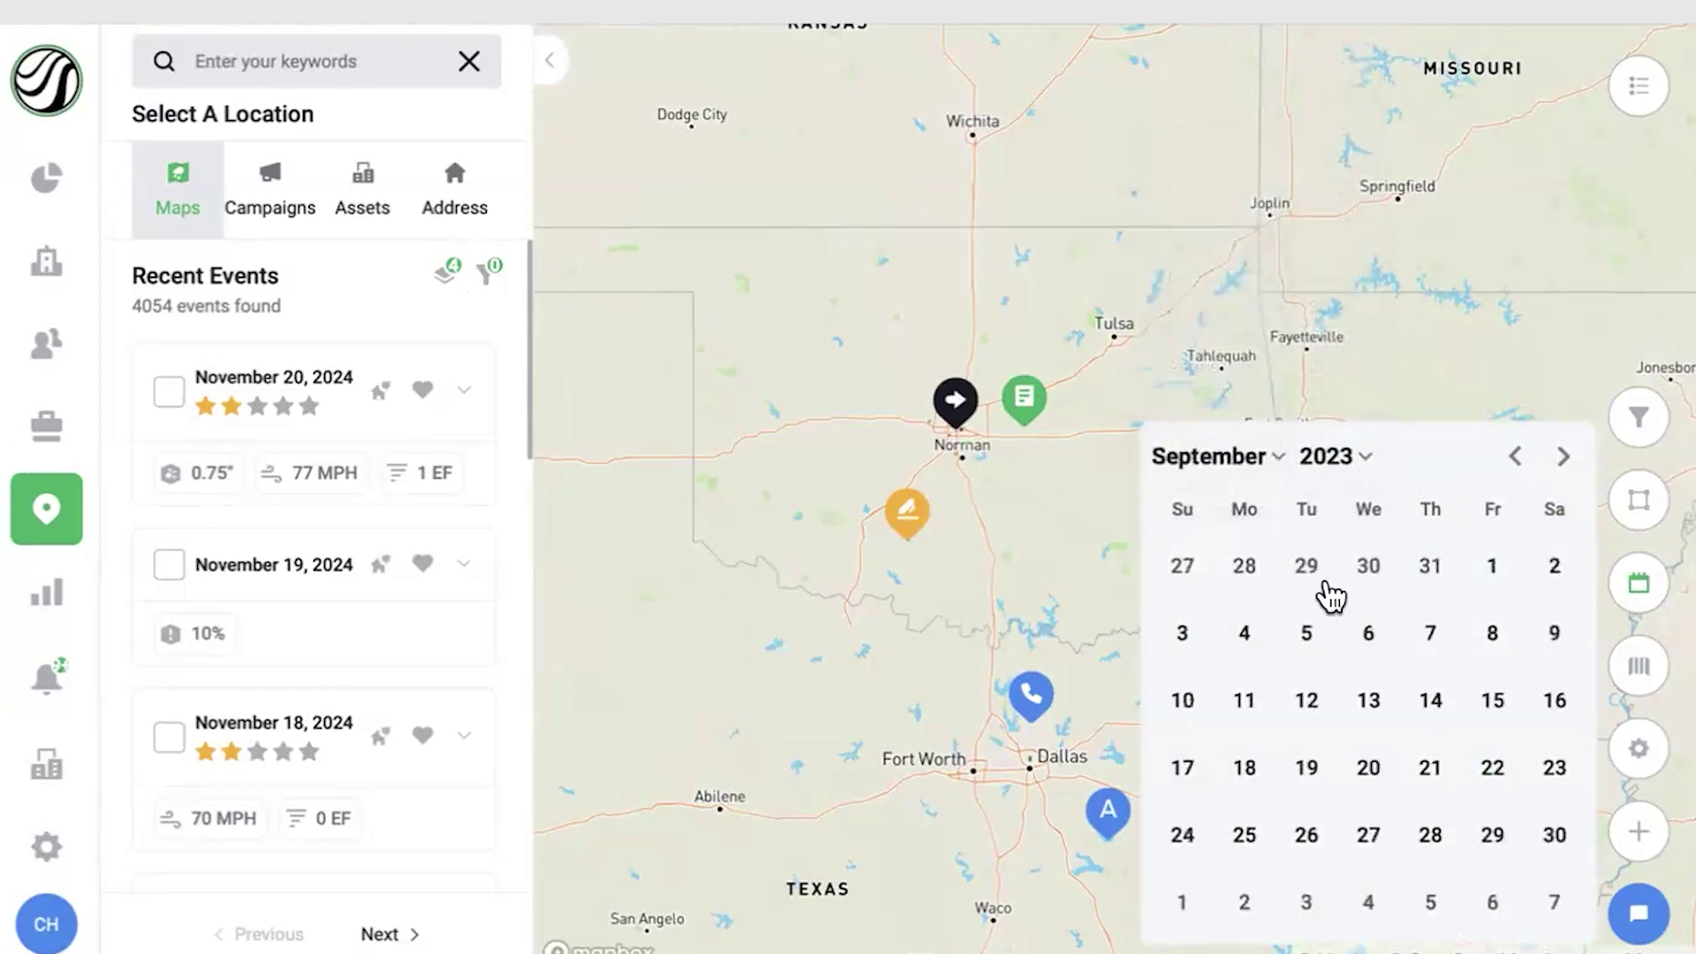
click(1182, 834)
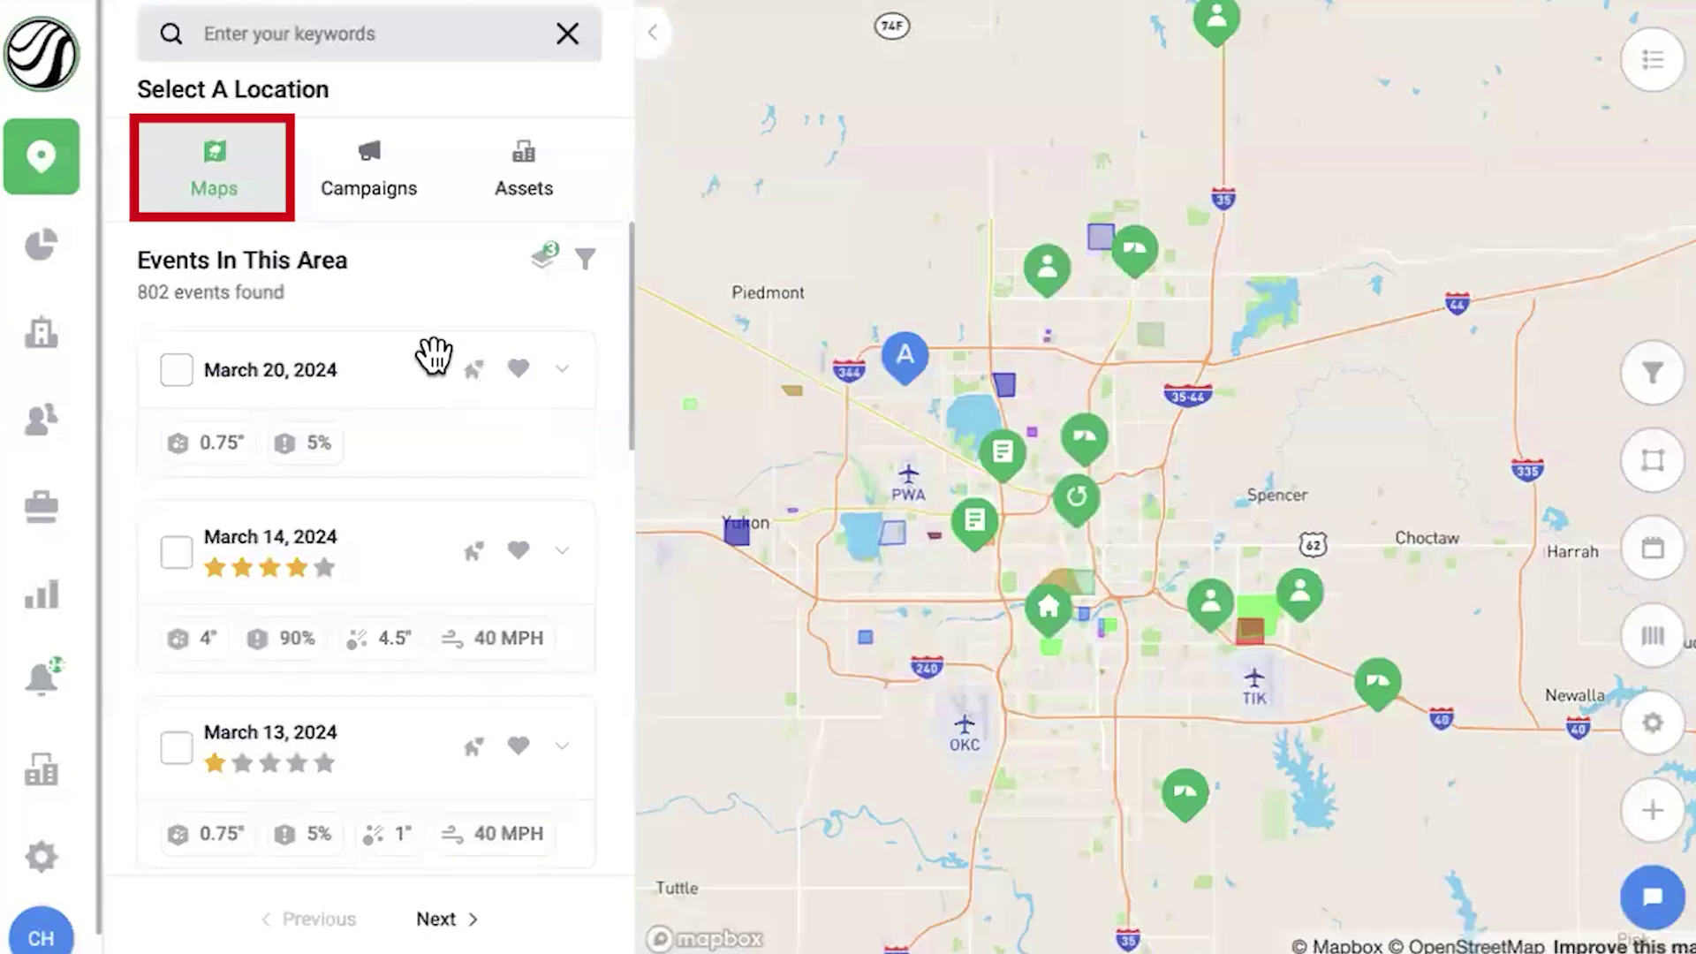
Step: In the map filters, enable the Radius filter and widen it to 15 miles
click(586, 265)
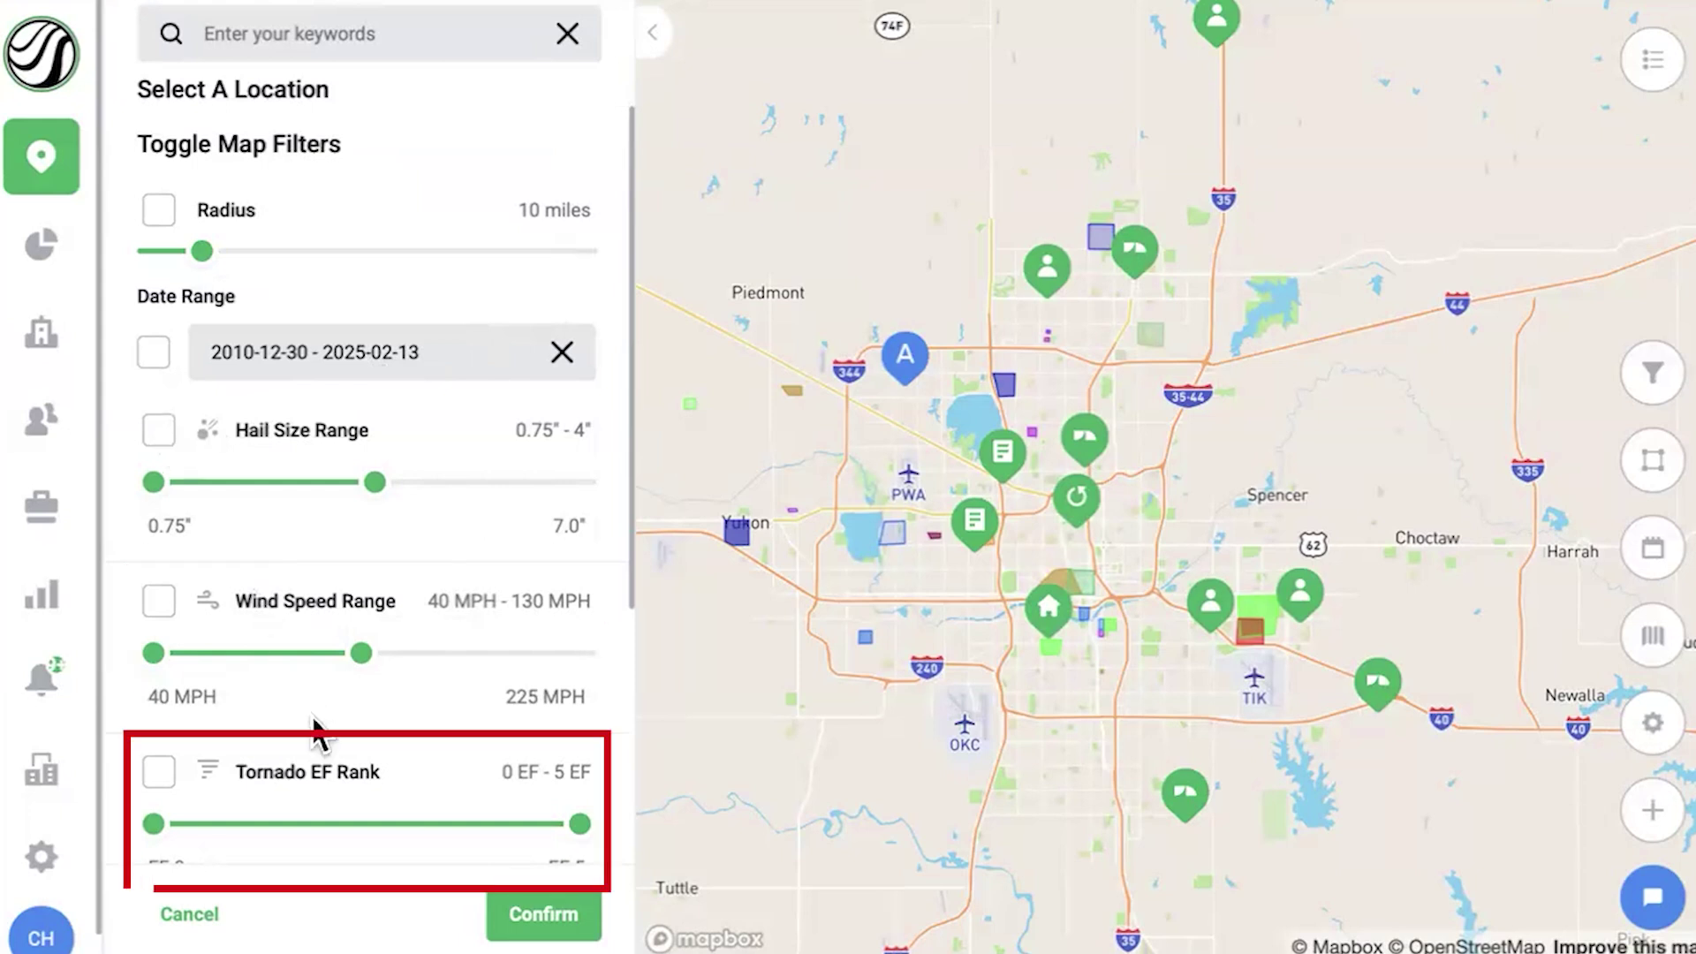
scroll(311, 713, down, 4)
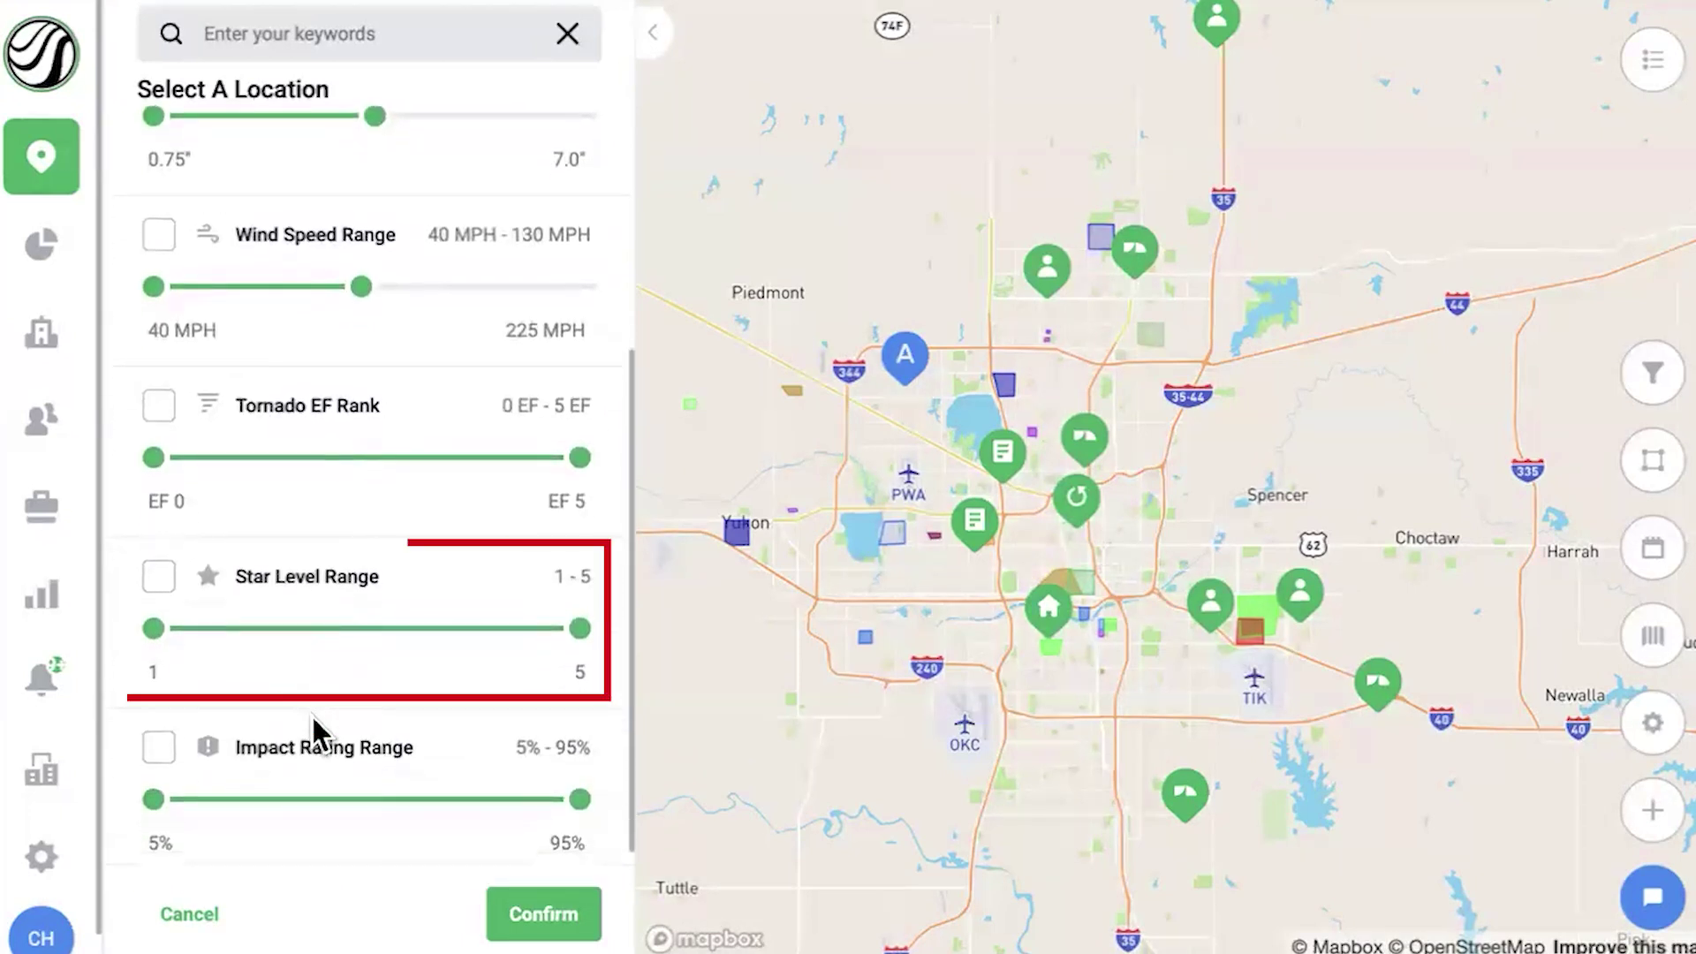
scroll(484, 666, up, 2)
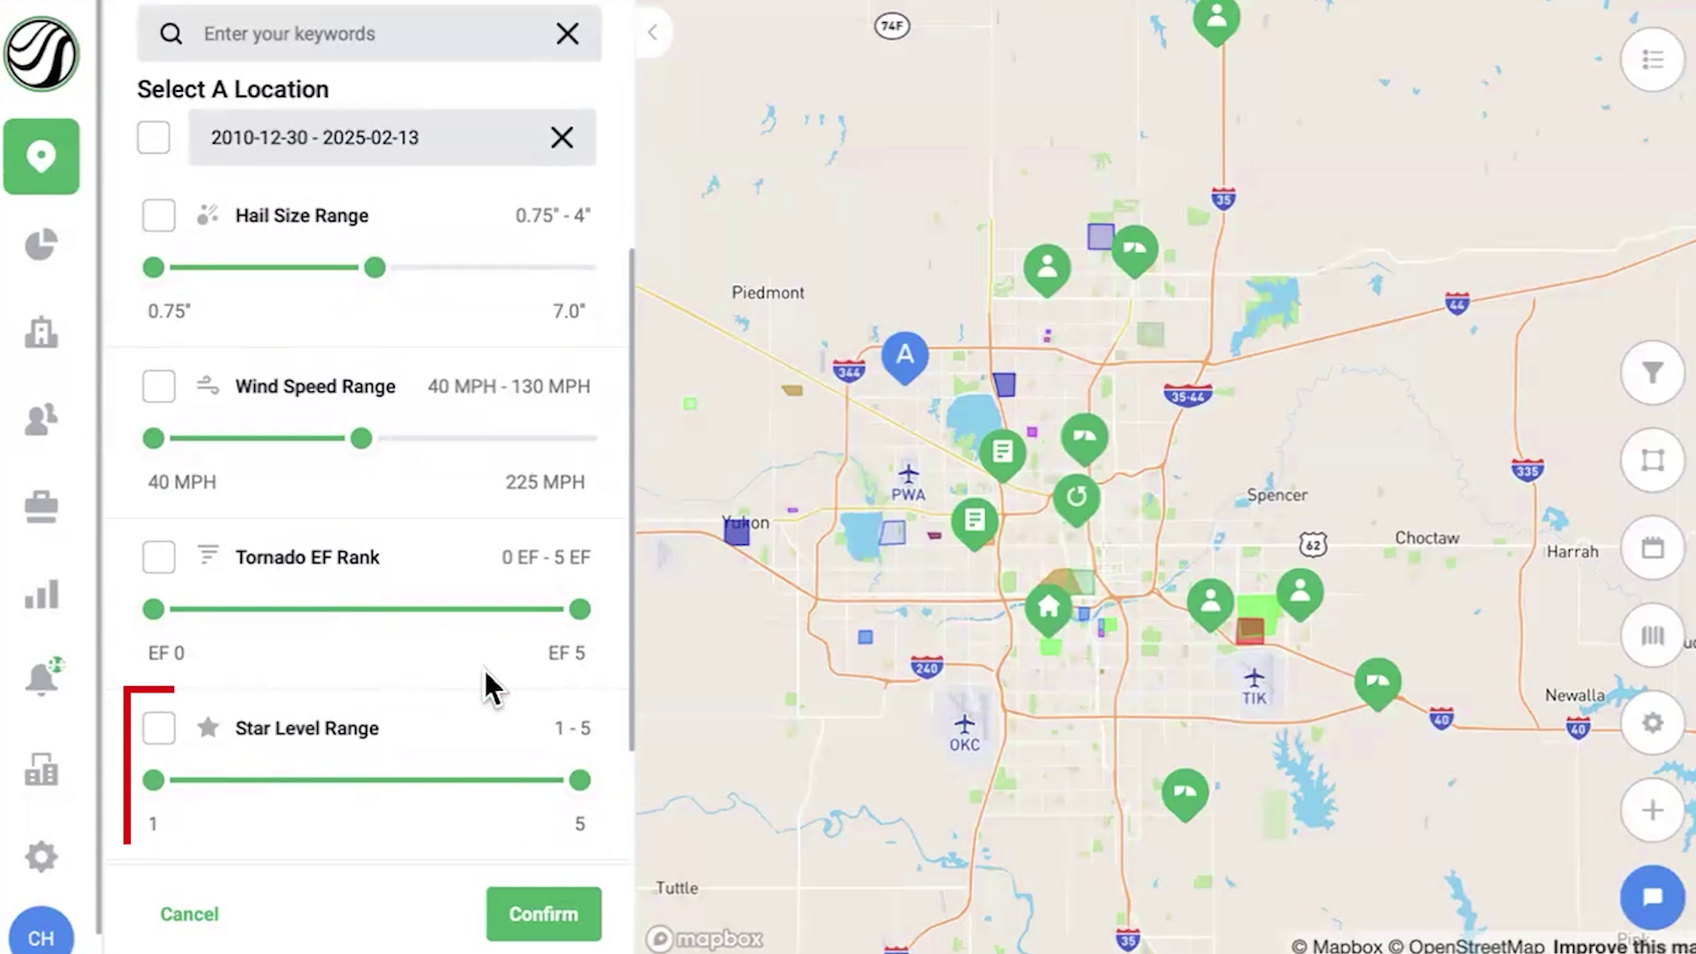
scroll(488, 684, up, 3)
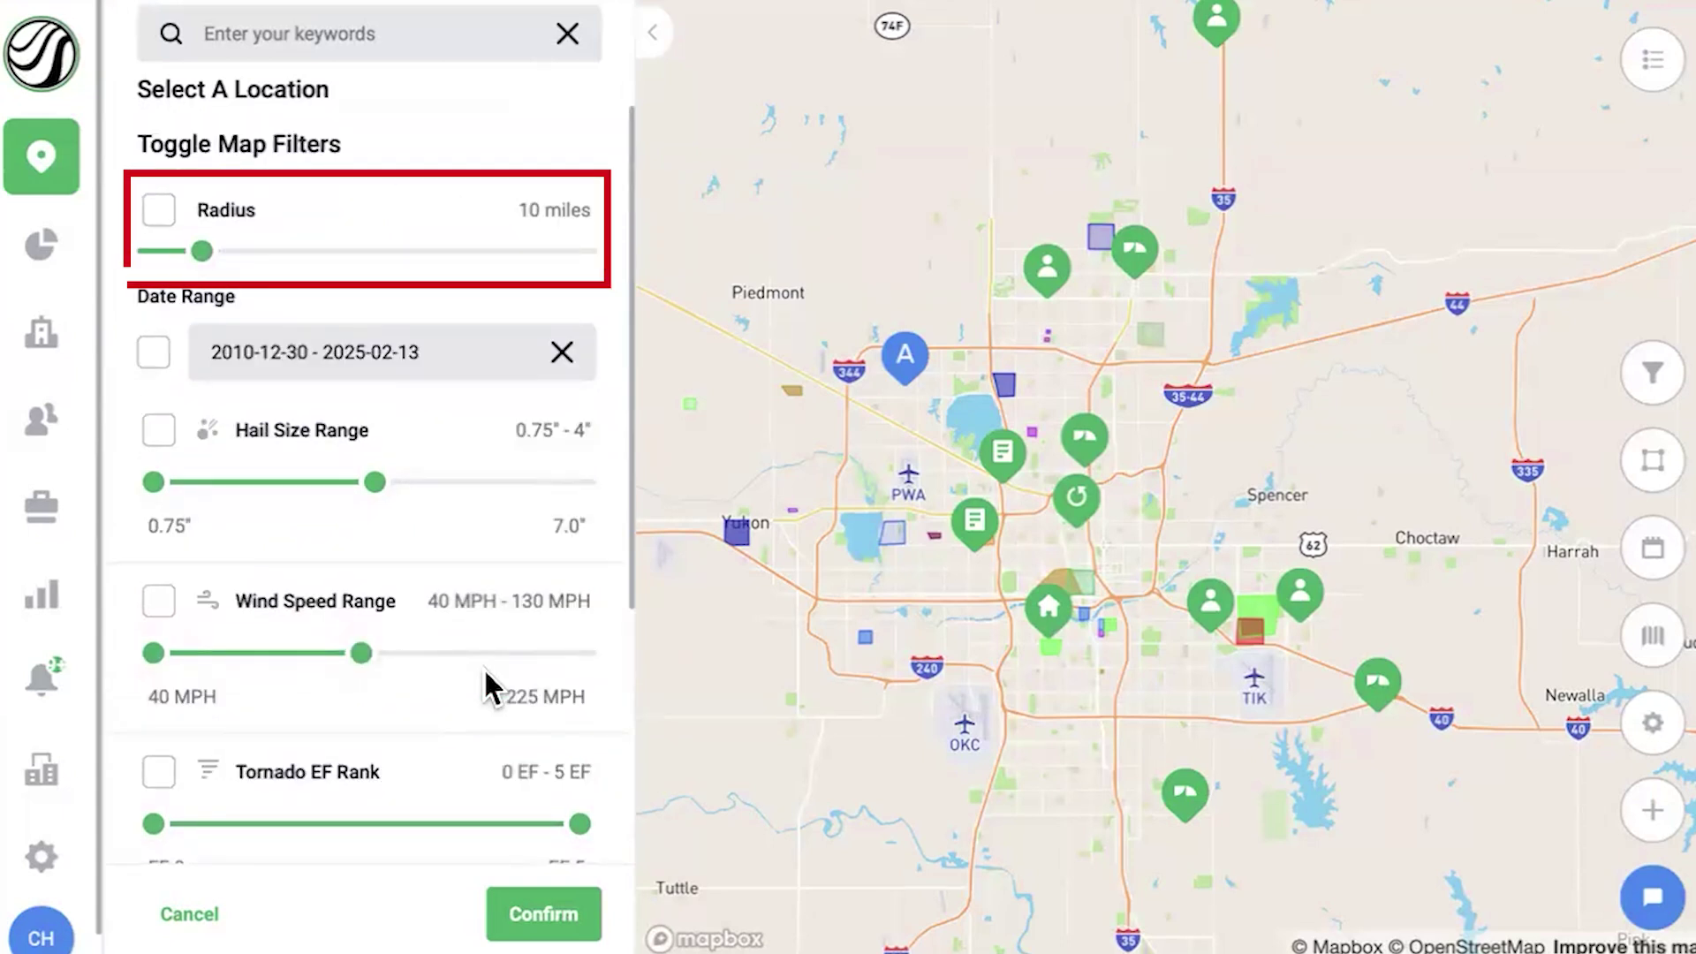
click(160, 212)
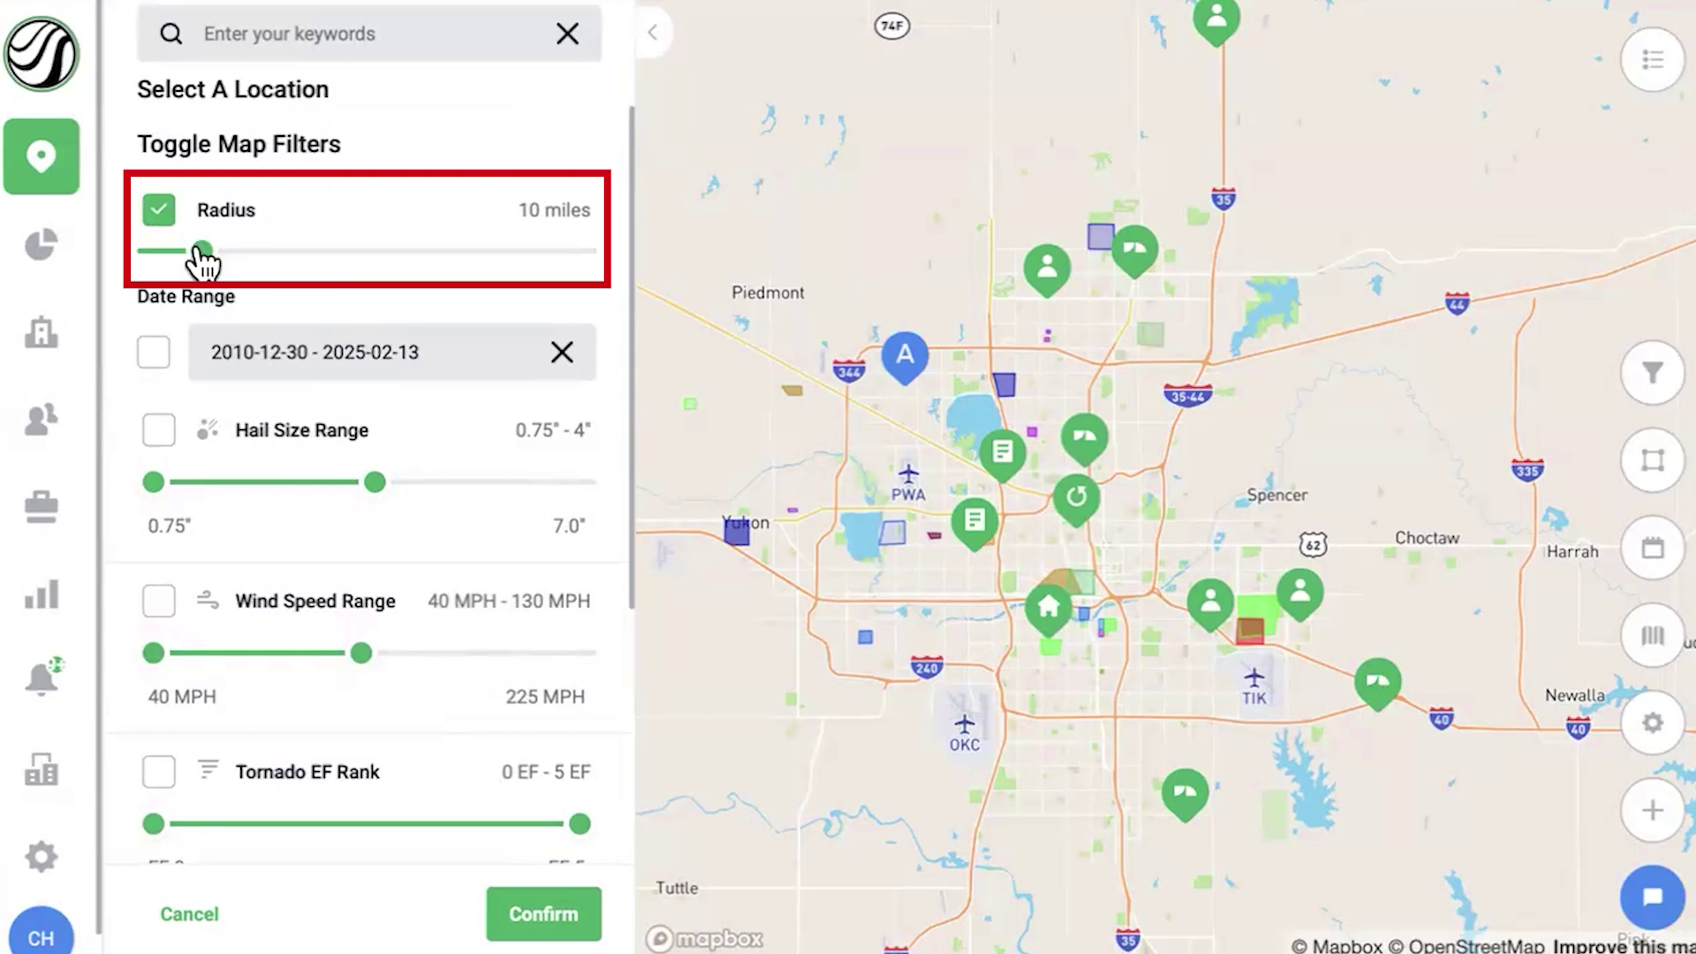
mouse_move(198, 251)
mouse_down()
mouse_move(281, 256)
mouse_move(229, 255)
mouse_up()
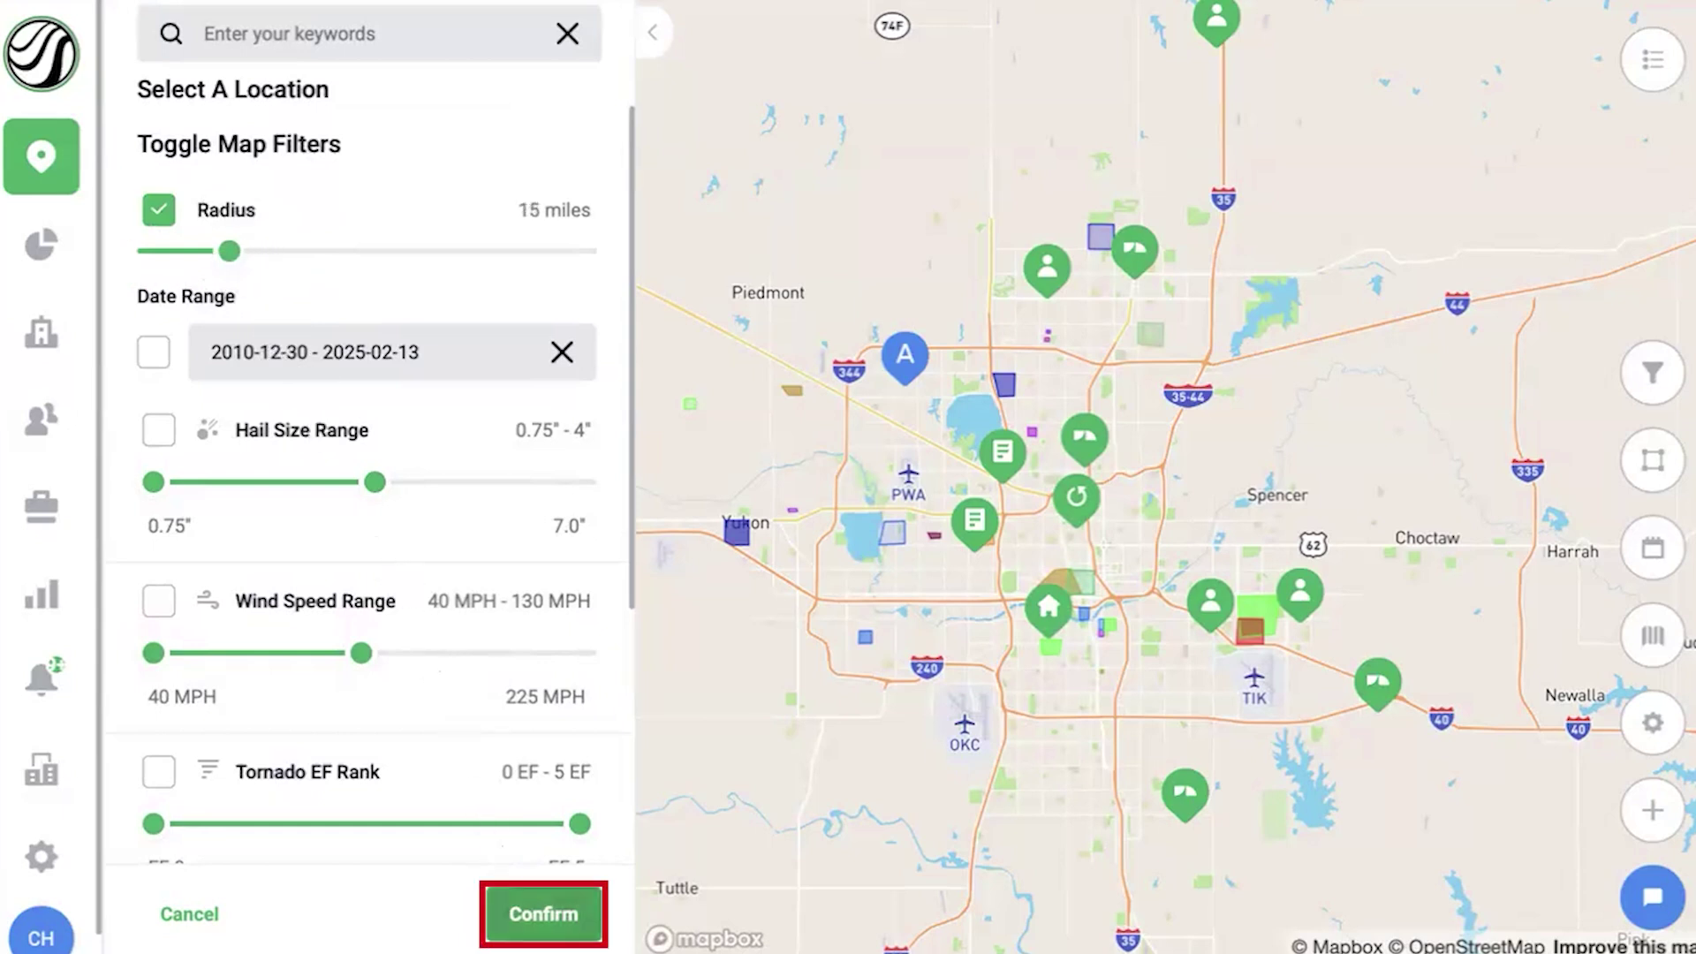
Step: Confirm the 15-mile radius filter and pan the map south over Norman
click(543, 914)
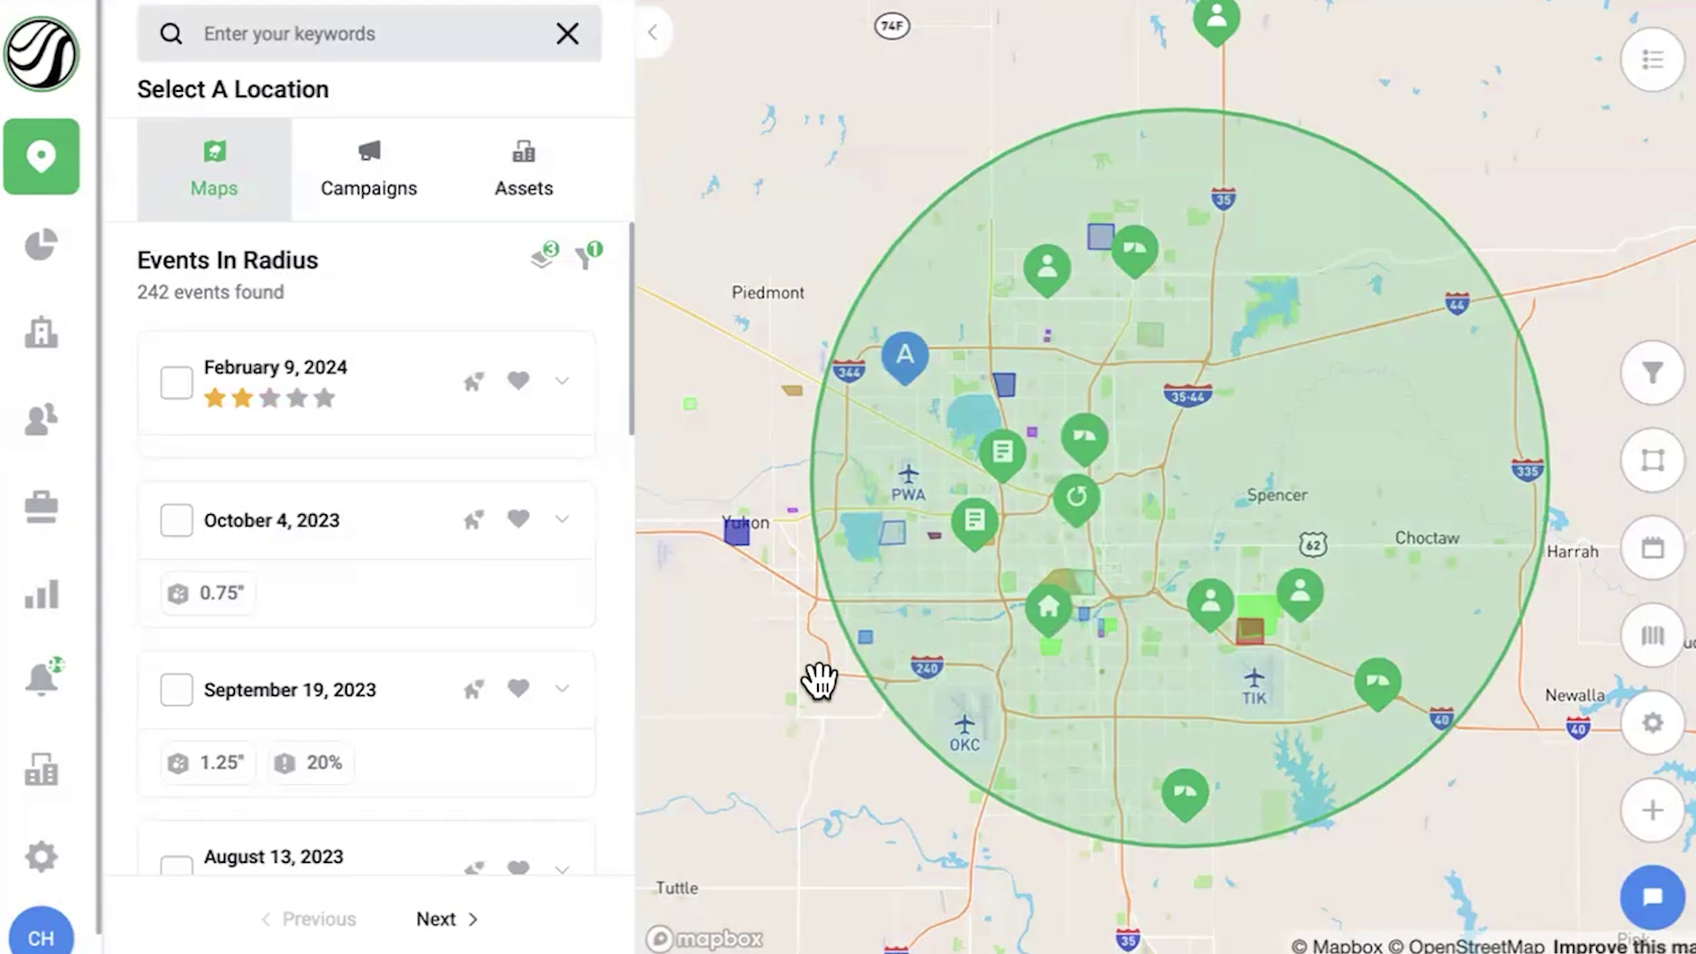
drag(901, 662, 1041, 624)
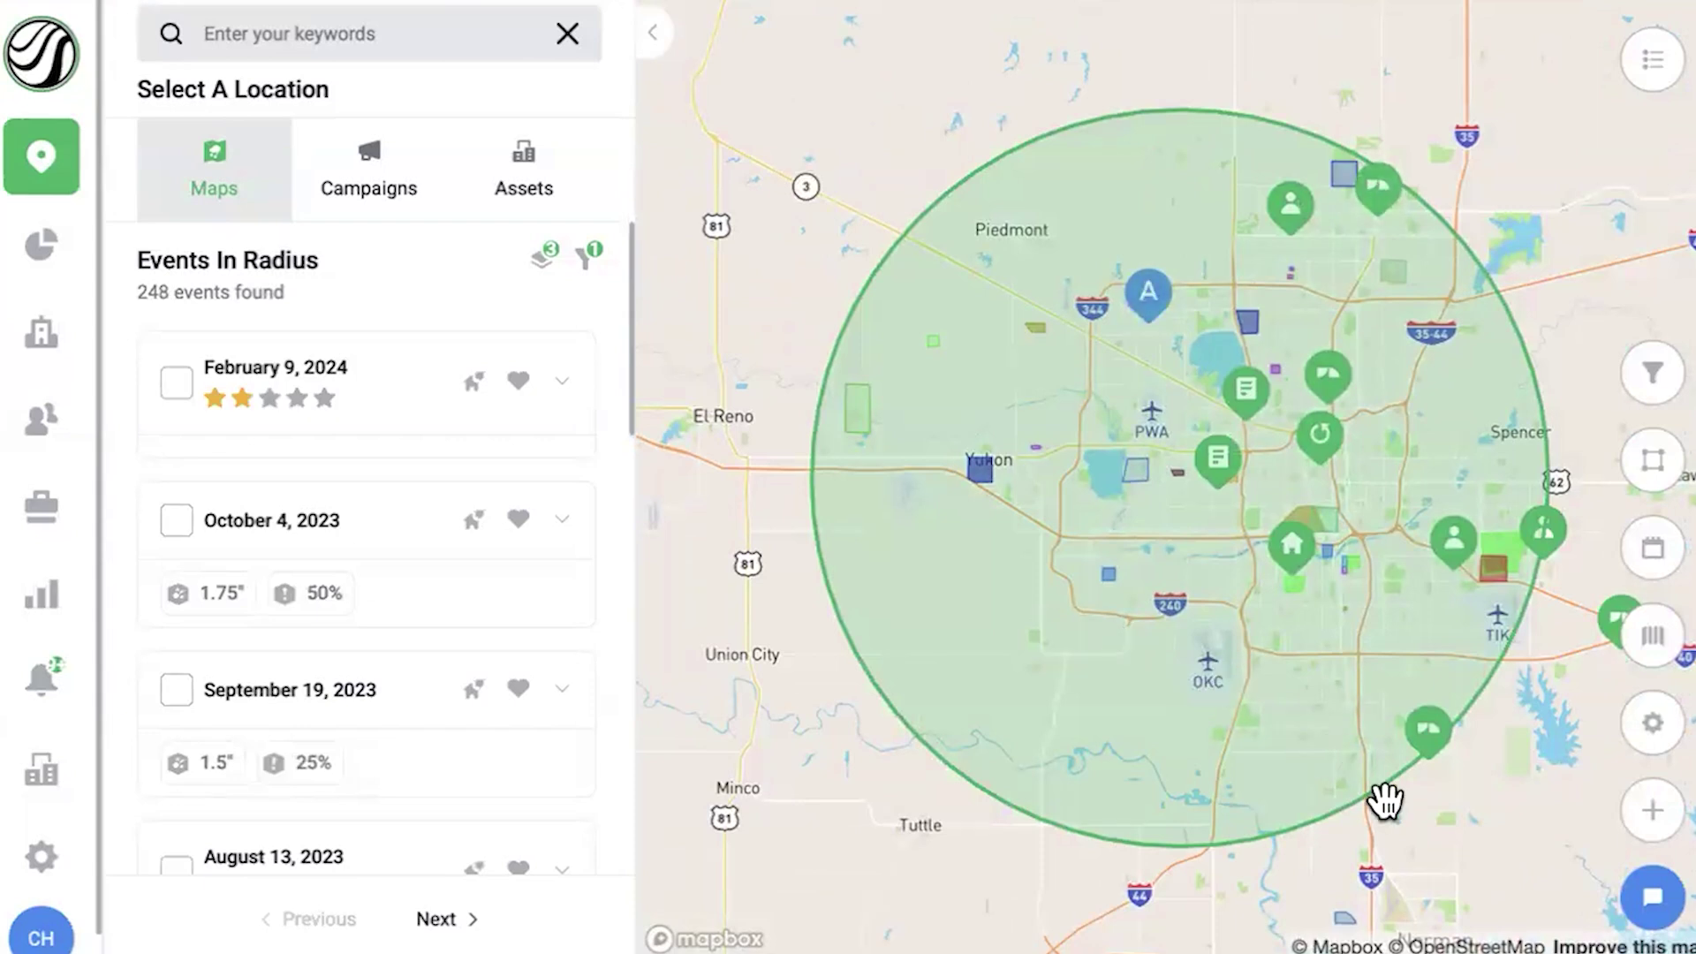
drag(1340, 807, 1150, 719)
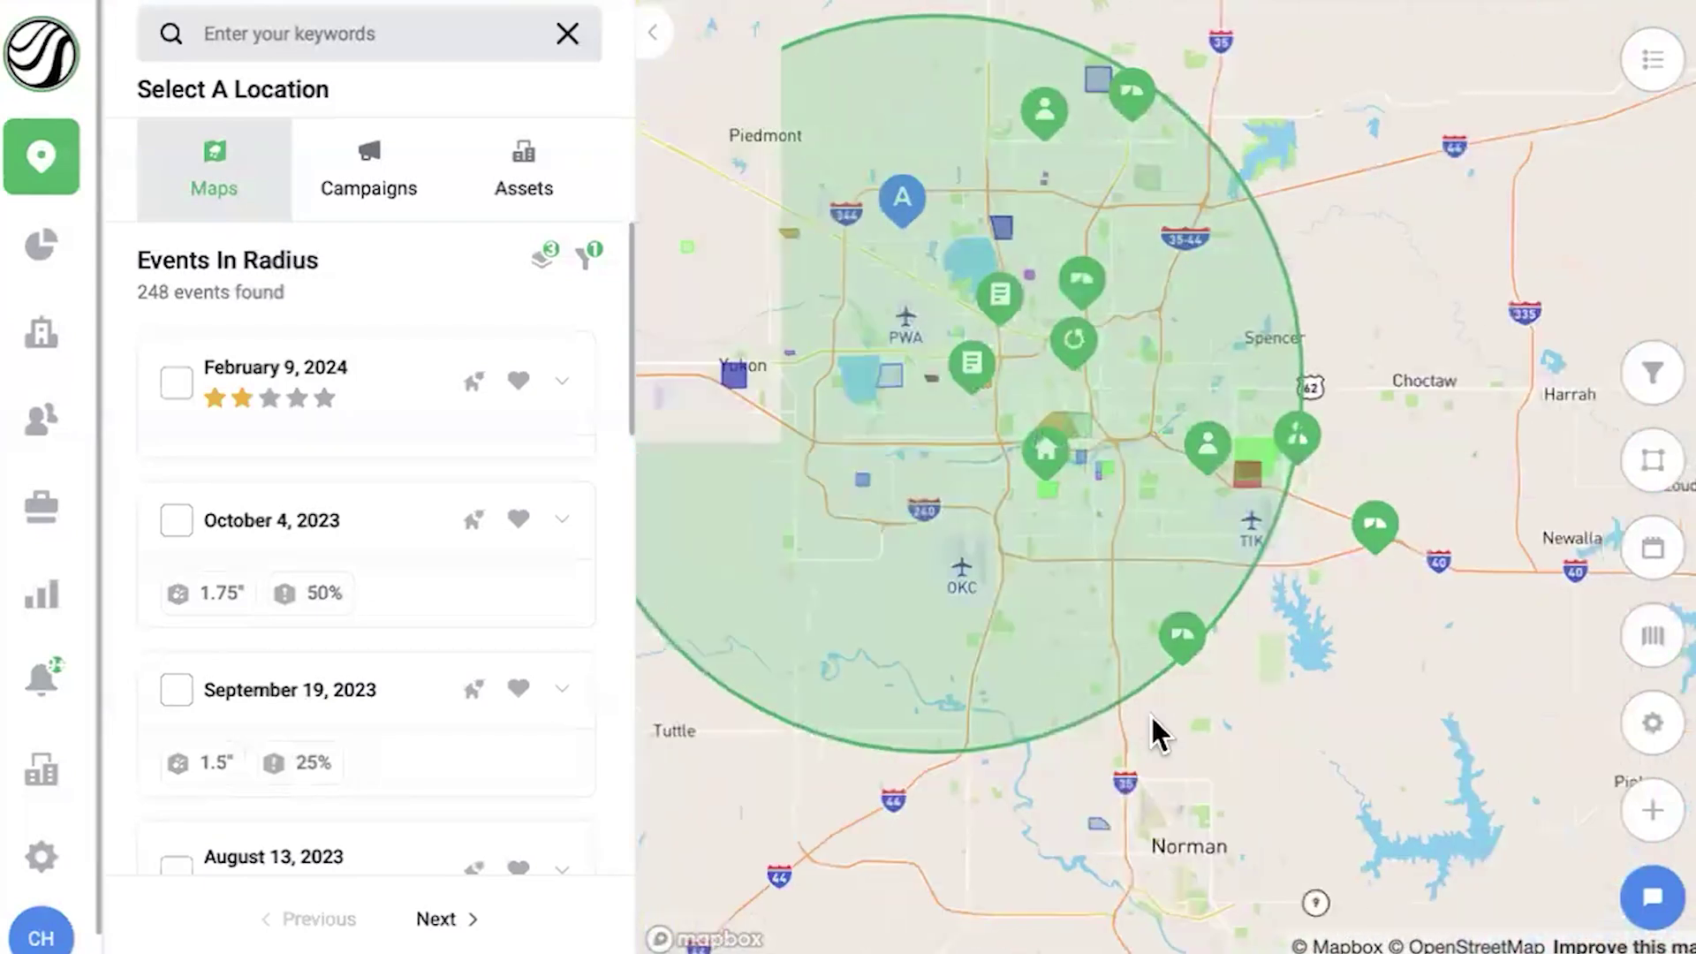
drag(1142, 794, 1096, 571)
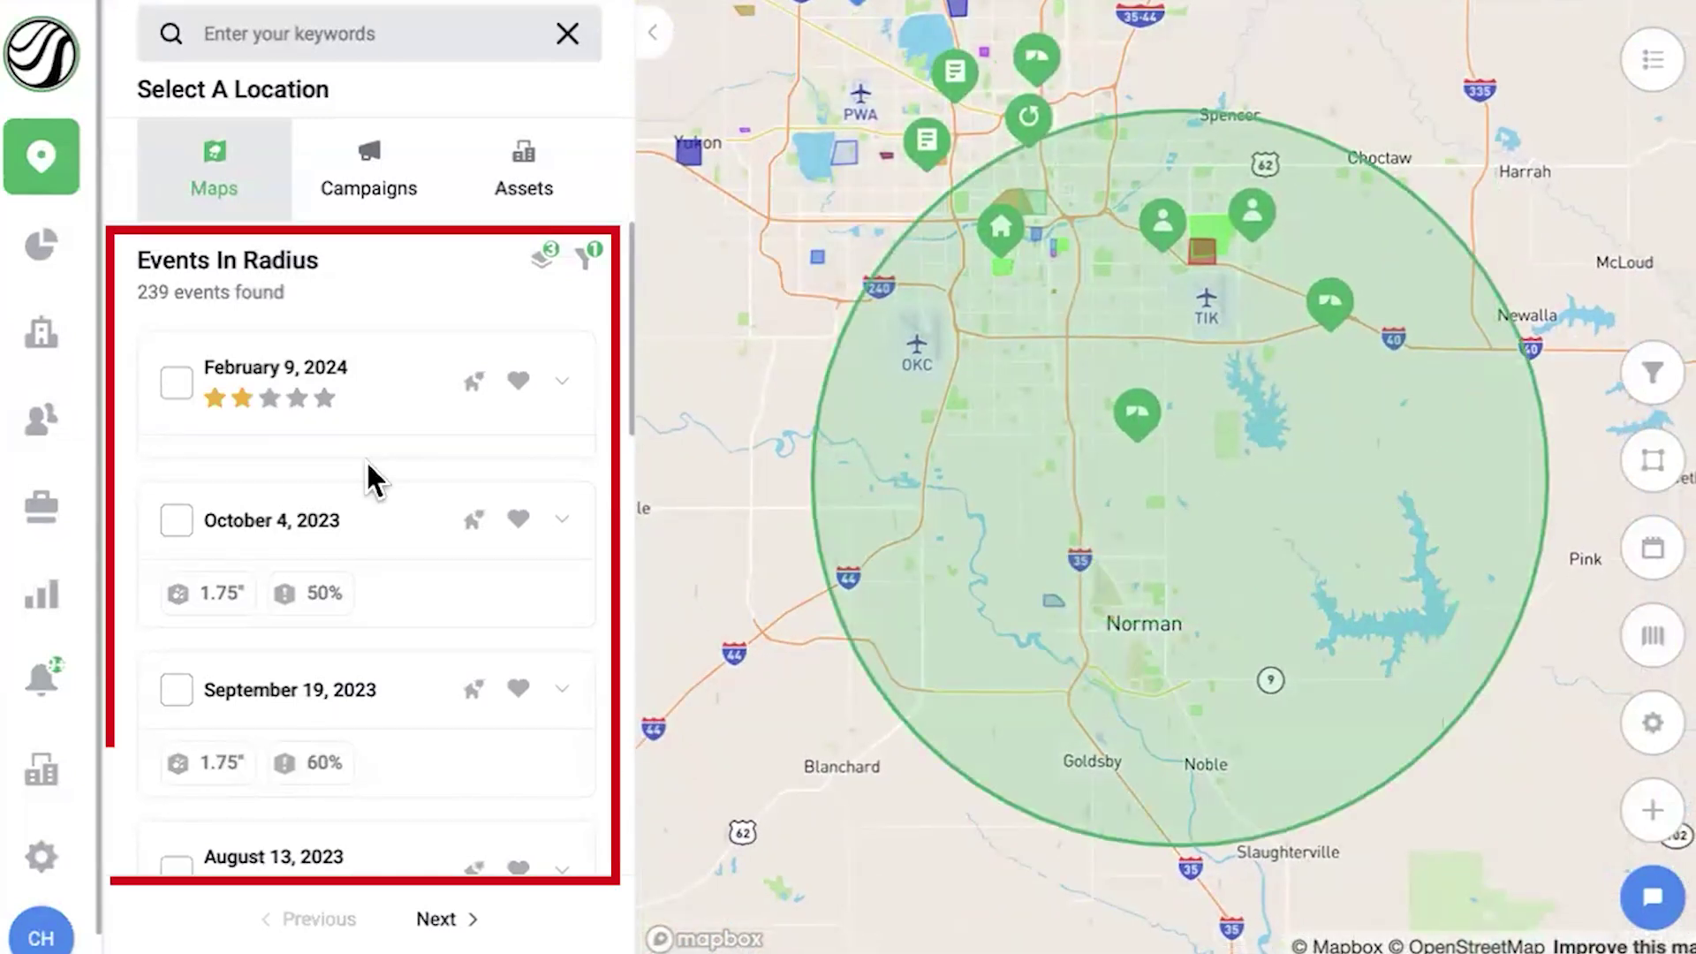
Step: Tick the April 19, 2023 event in the Events In Radius list to draw its swaths
scroll(368, 465, down, 10)
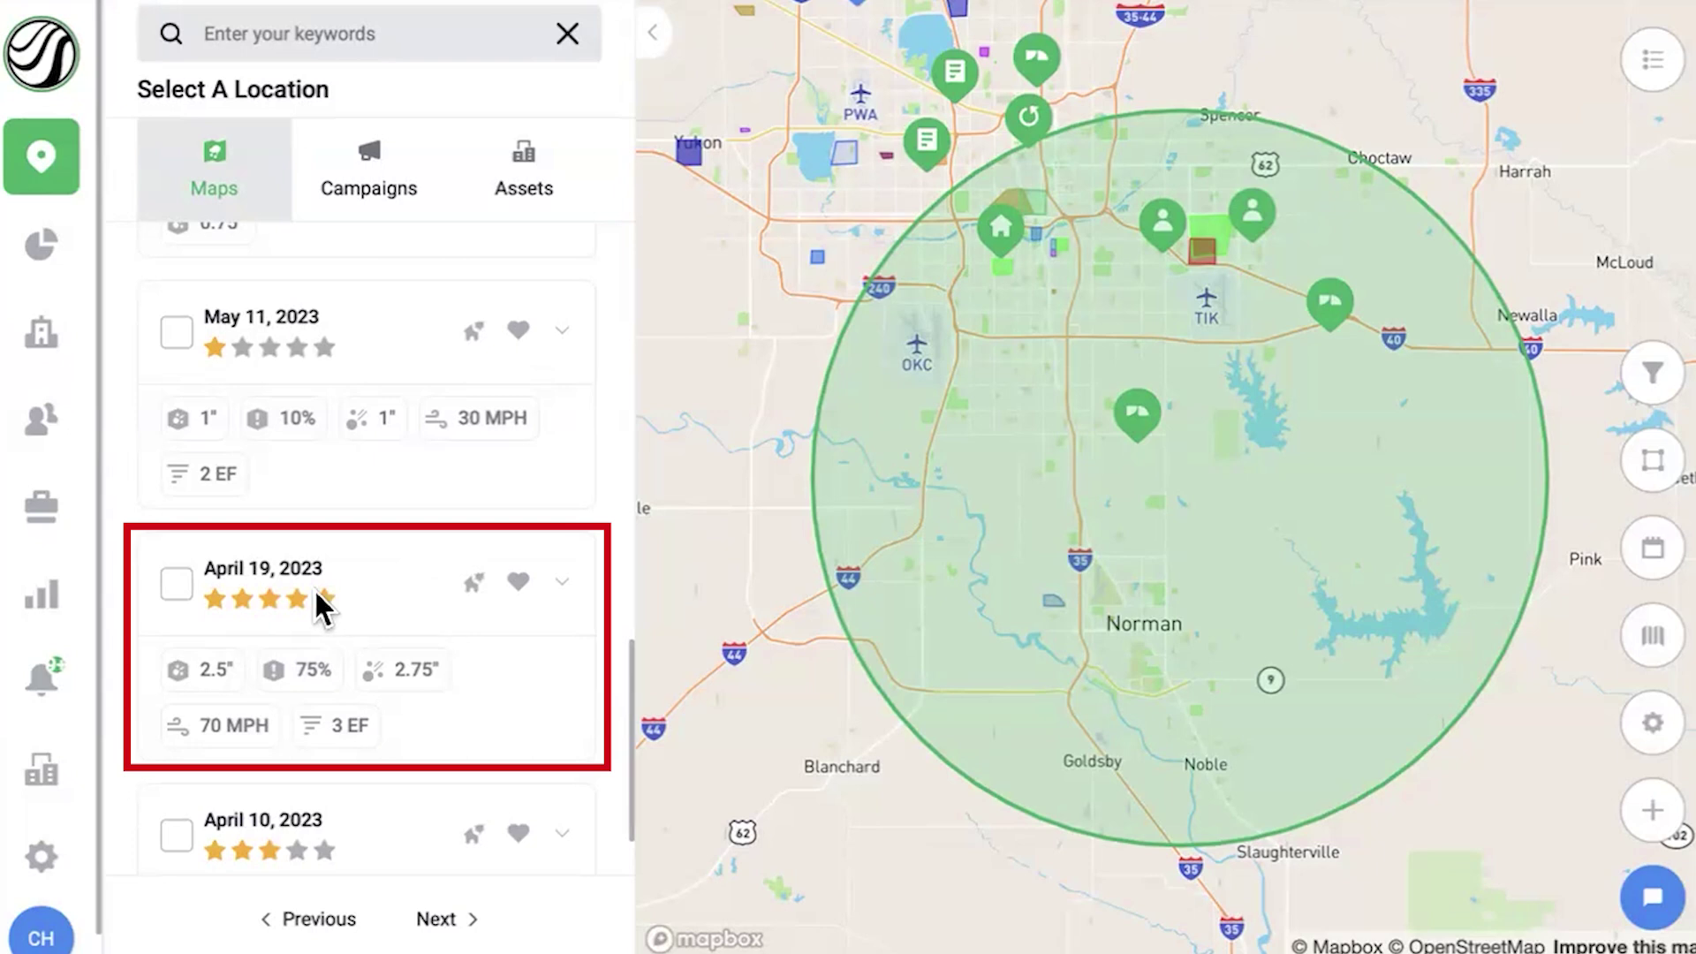
click(180, 600)
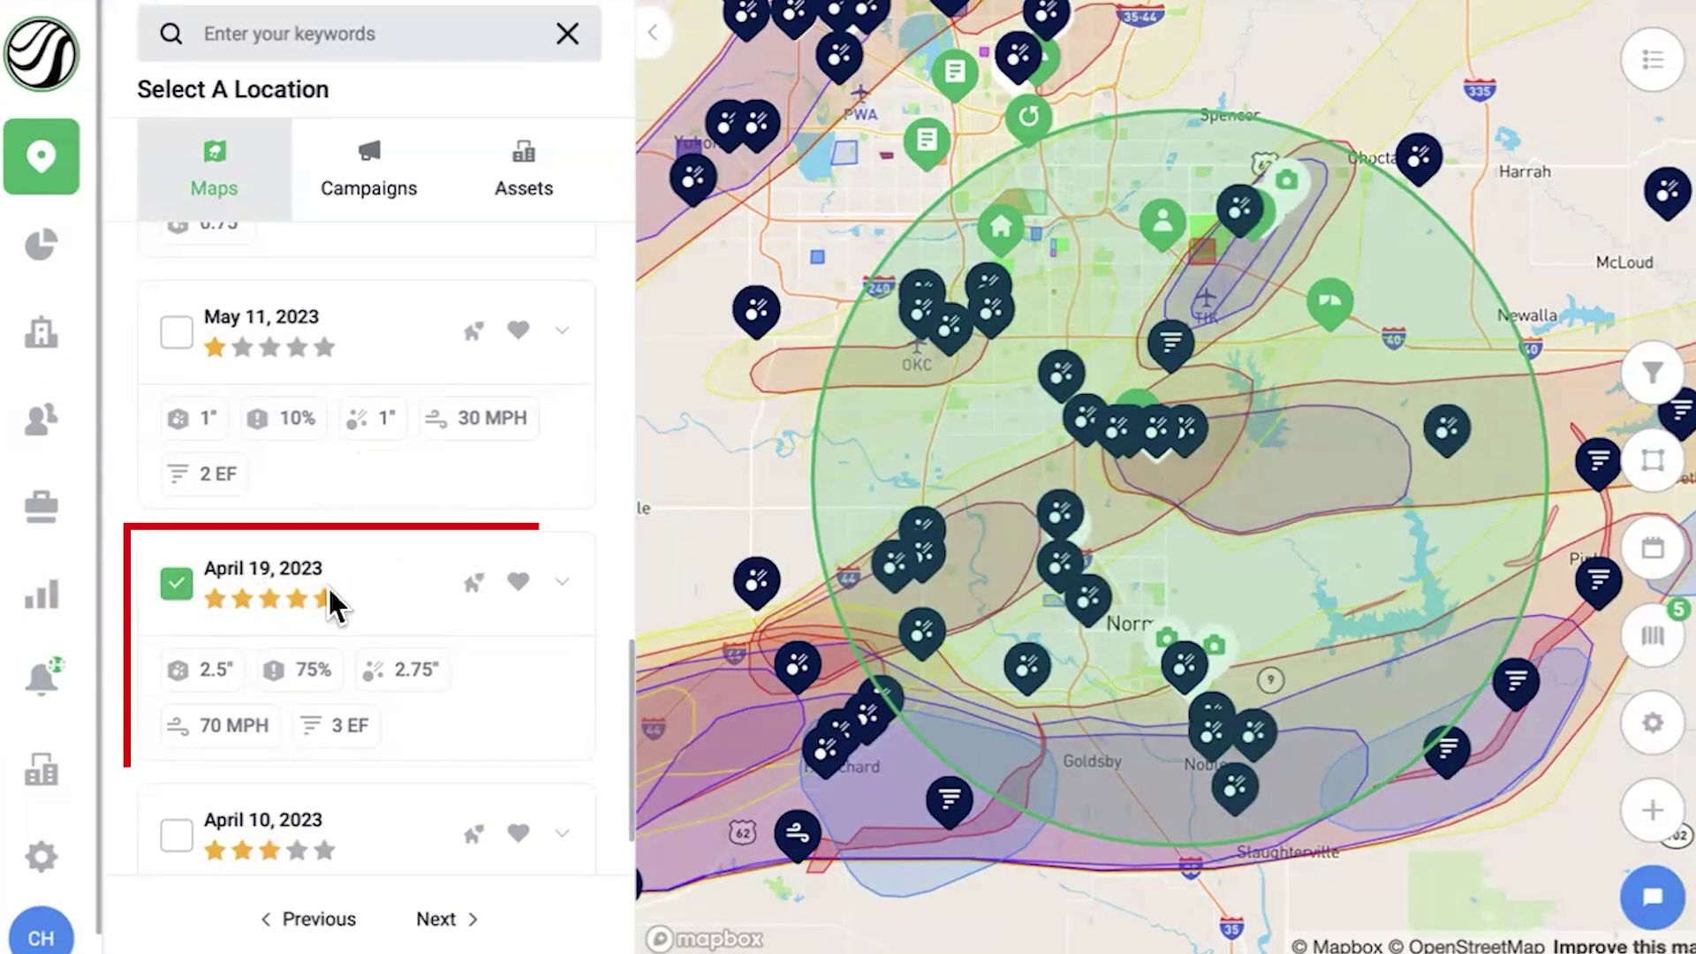
scroll(334, 606, up, 10)
scroll(334, 606, down, 1)
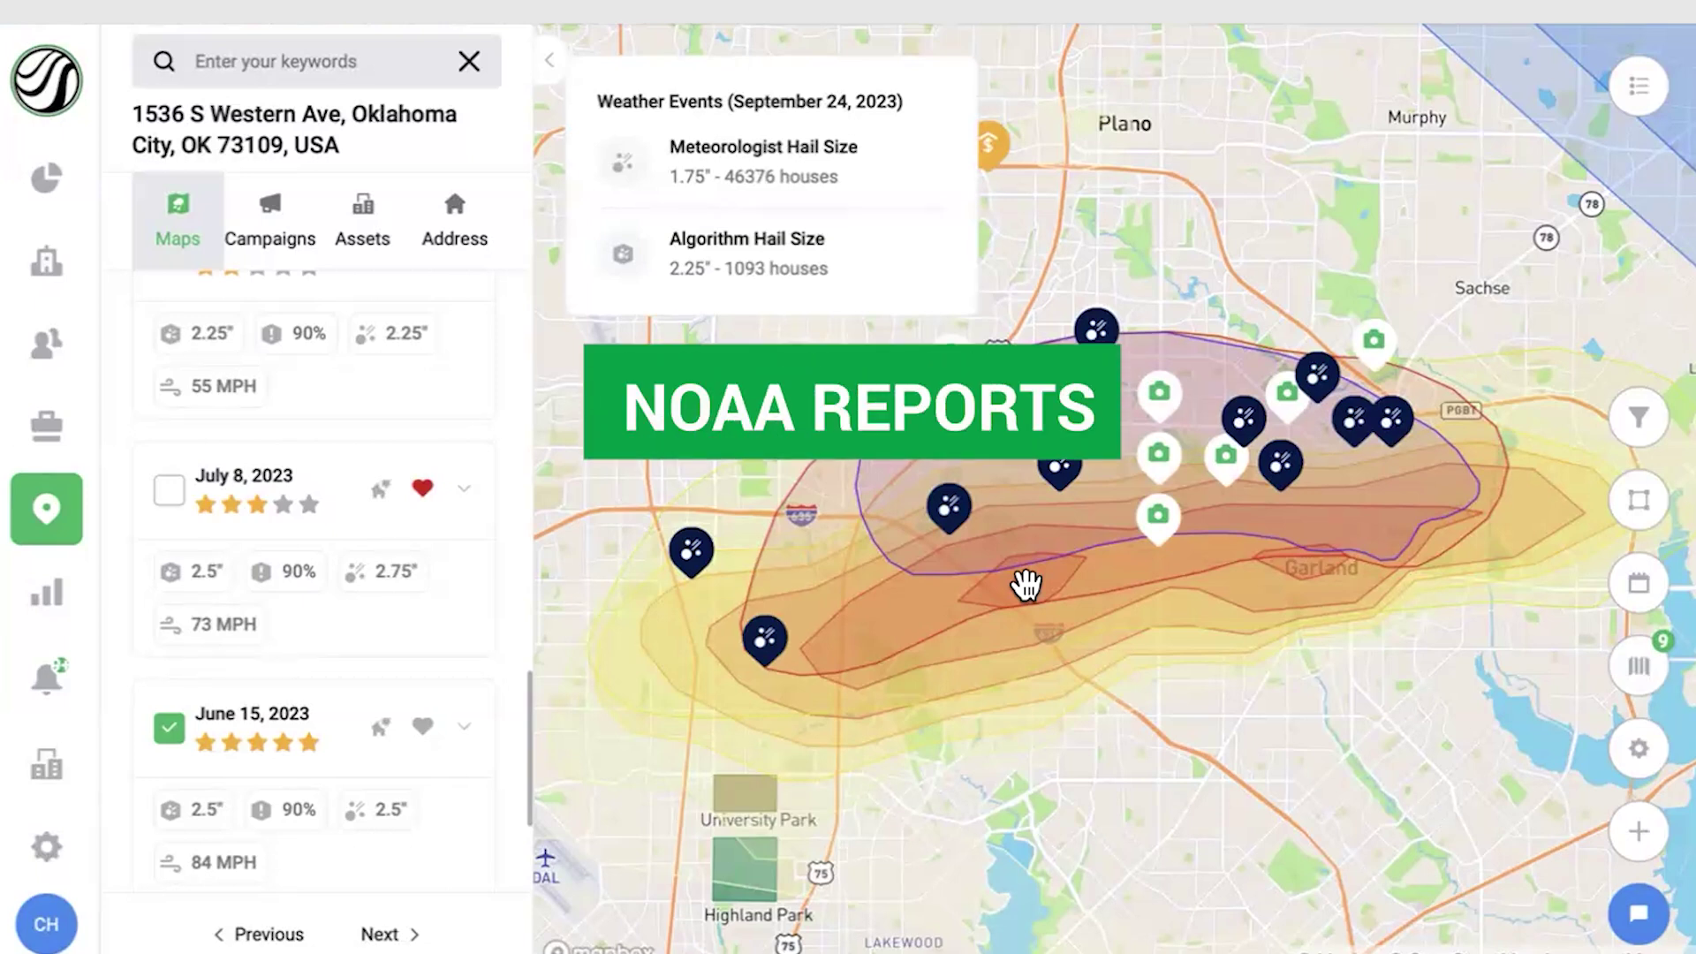
click(948, 516)
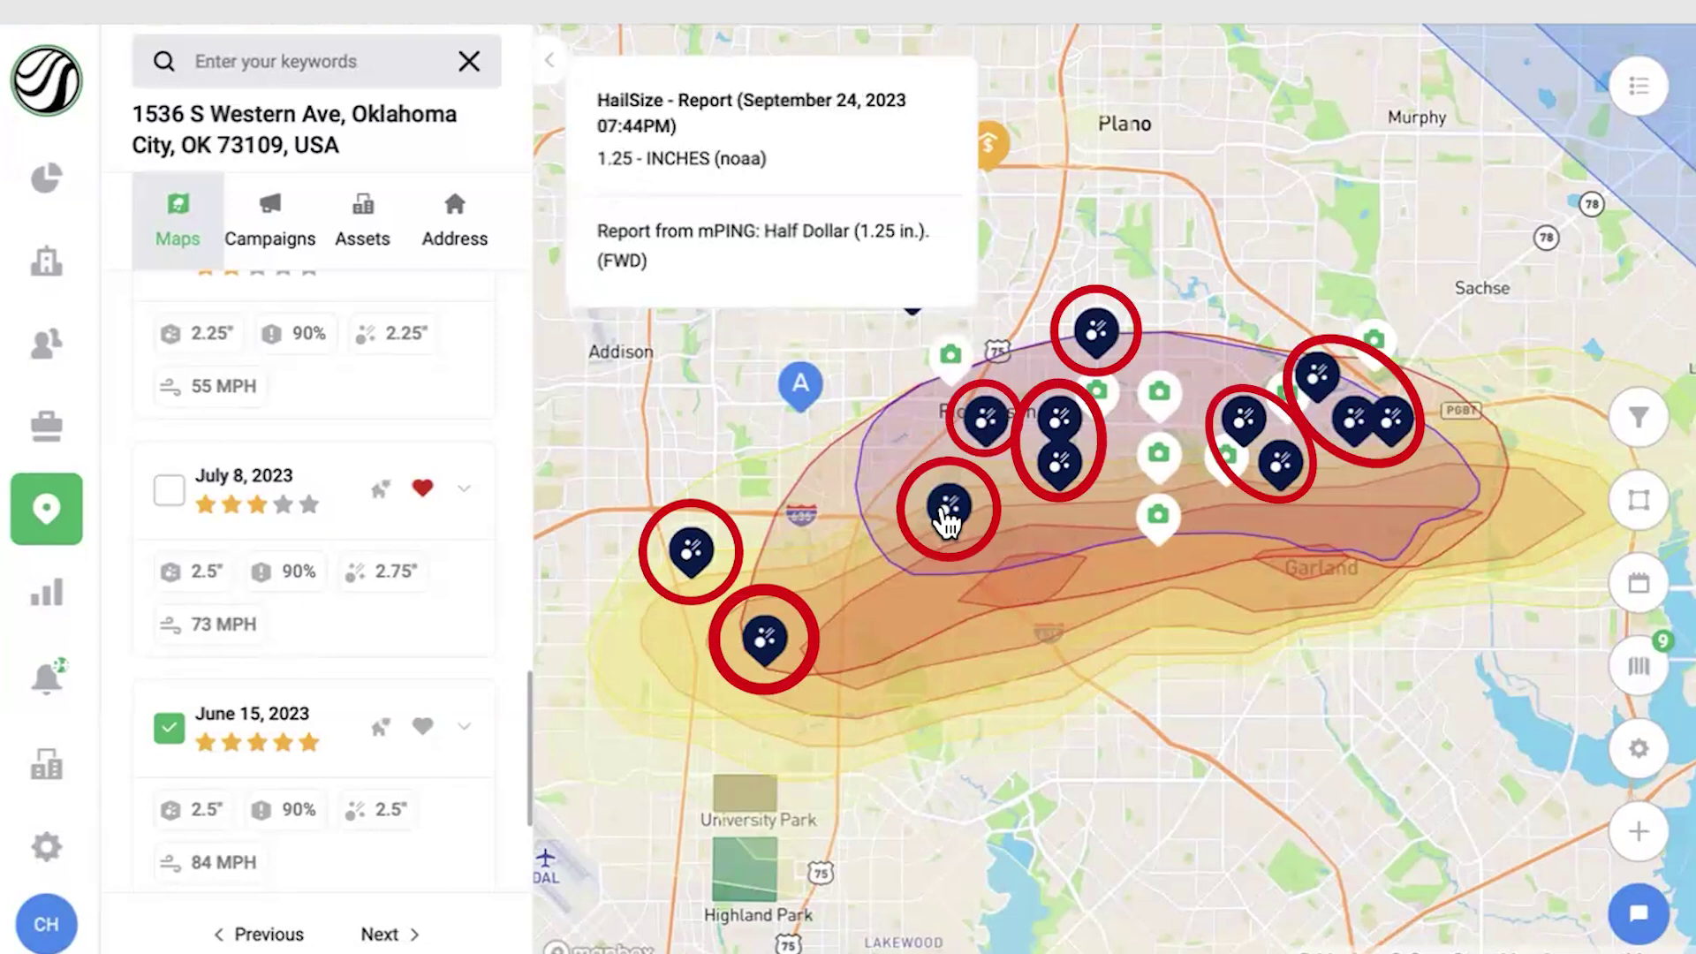
click(1059, 466)
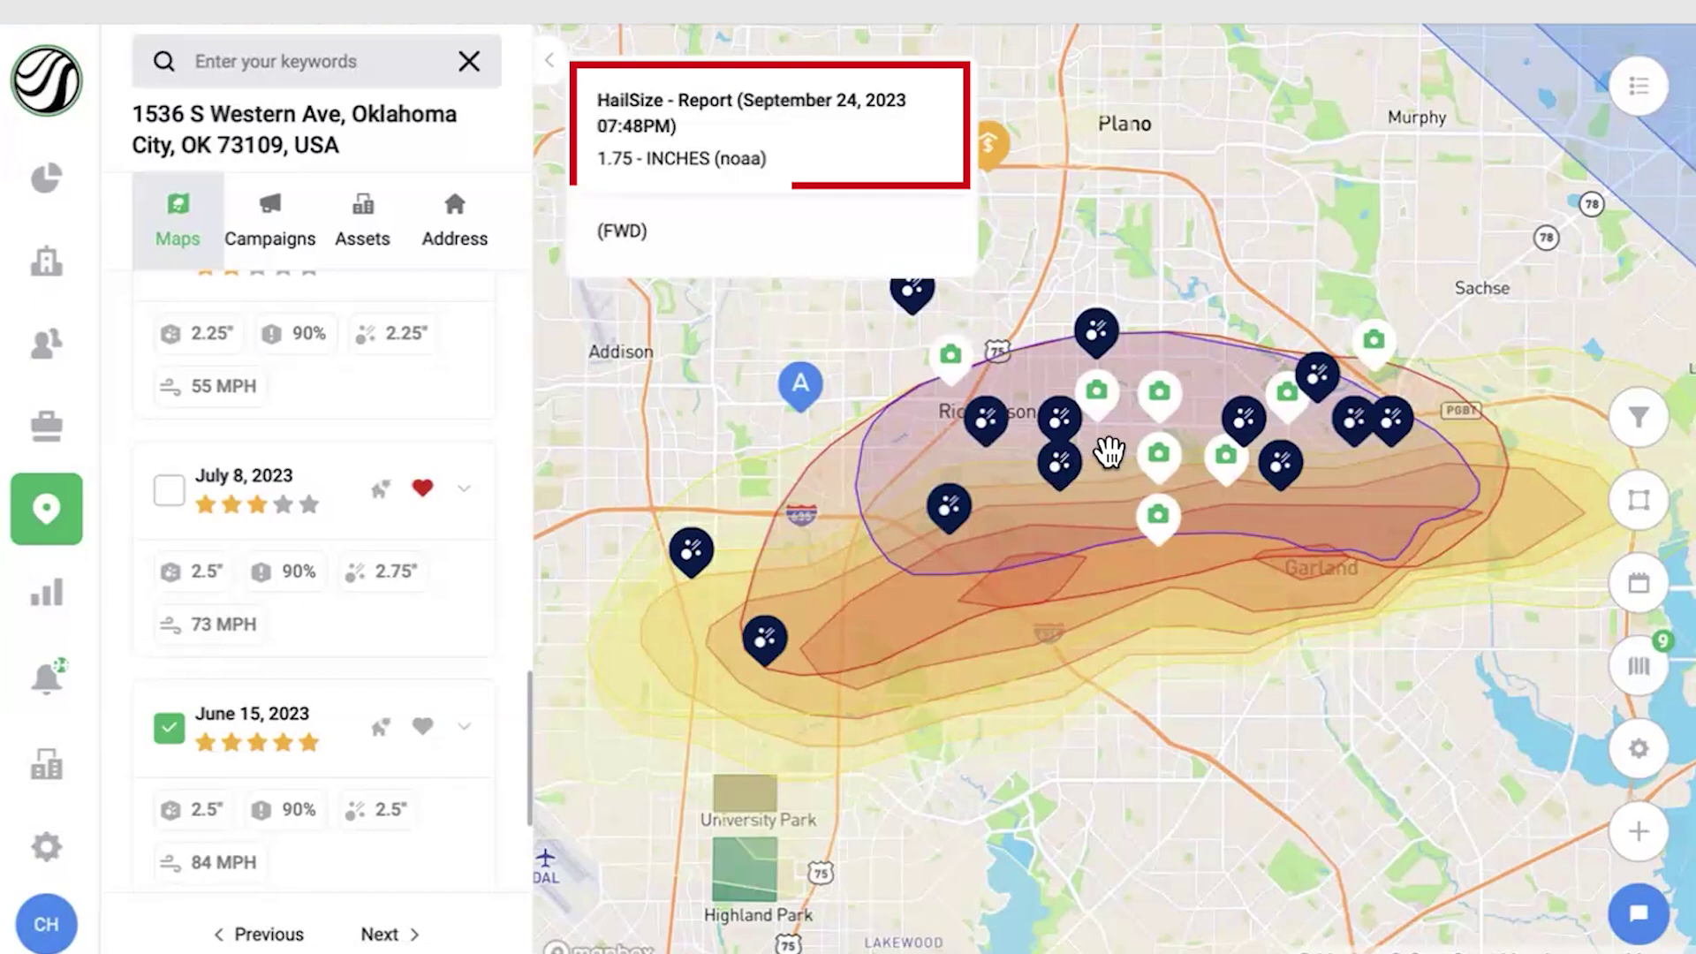
click(1158, 455)
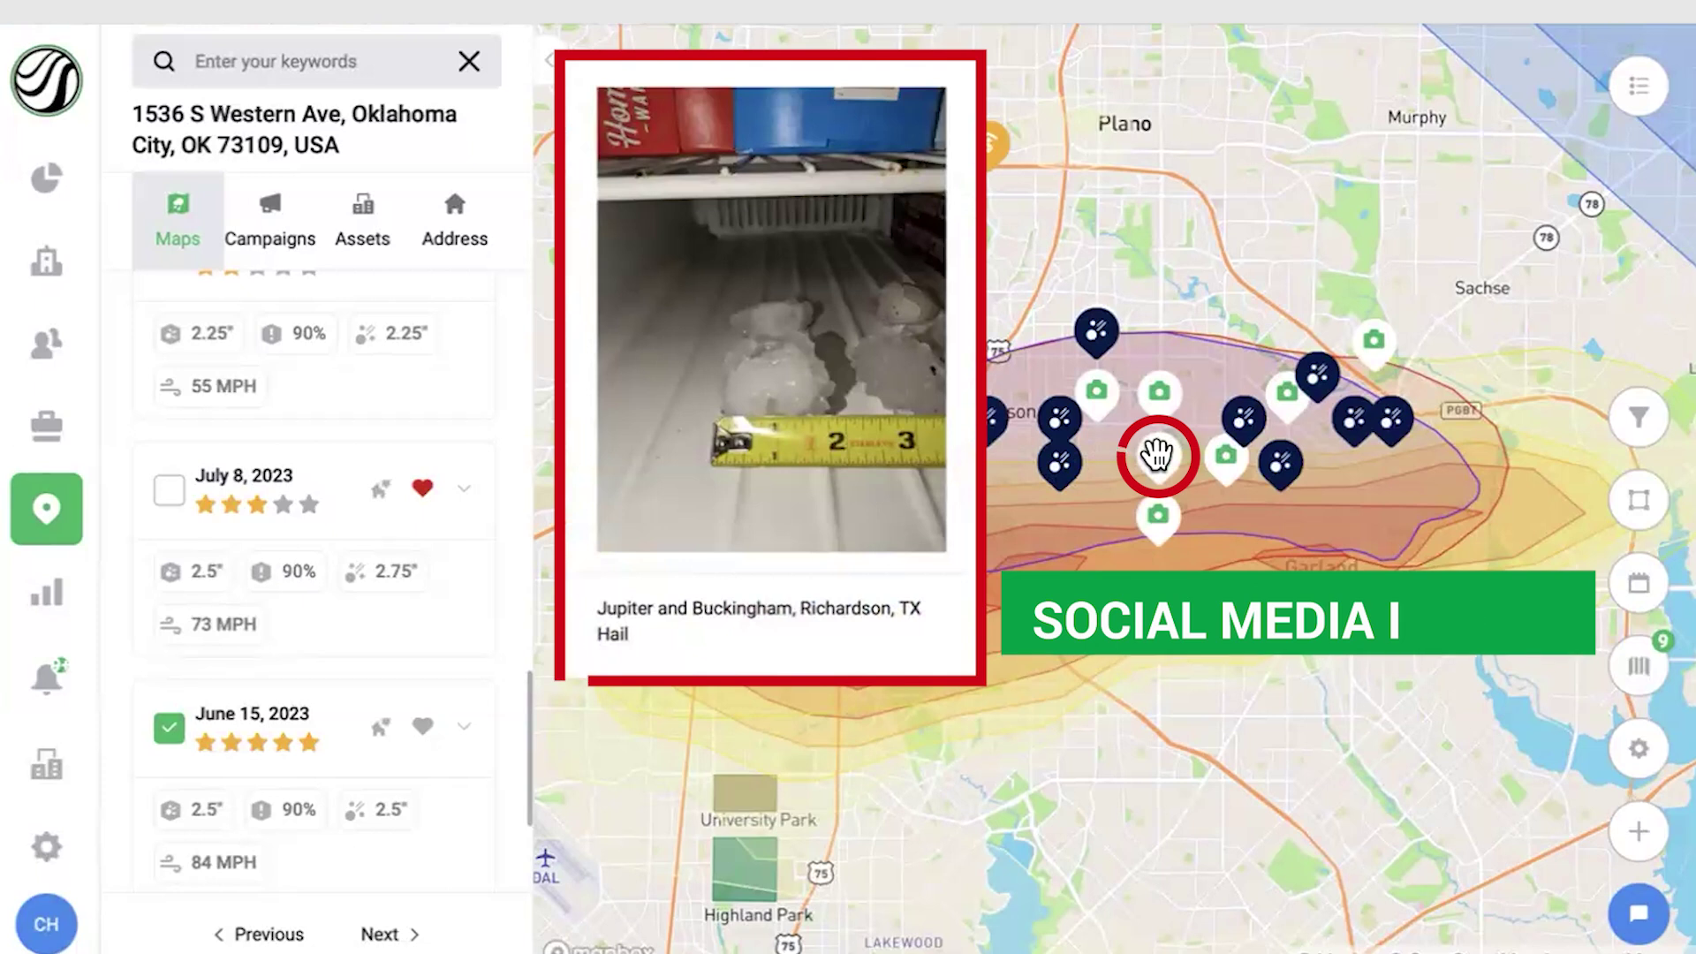
mouse_move(1155, 512)
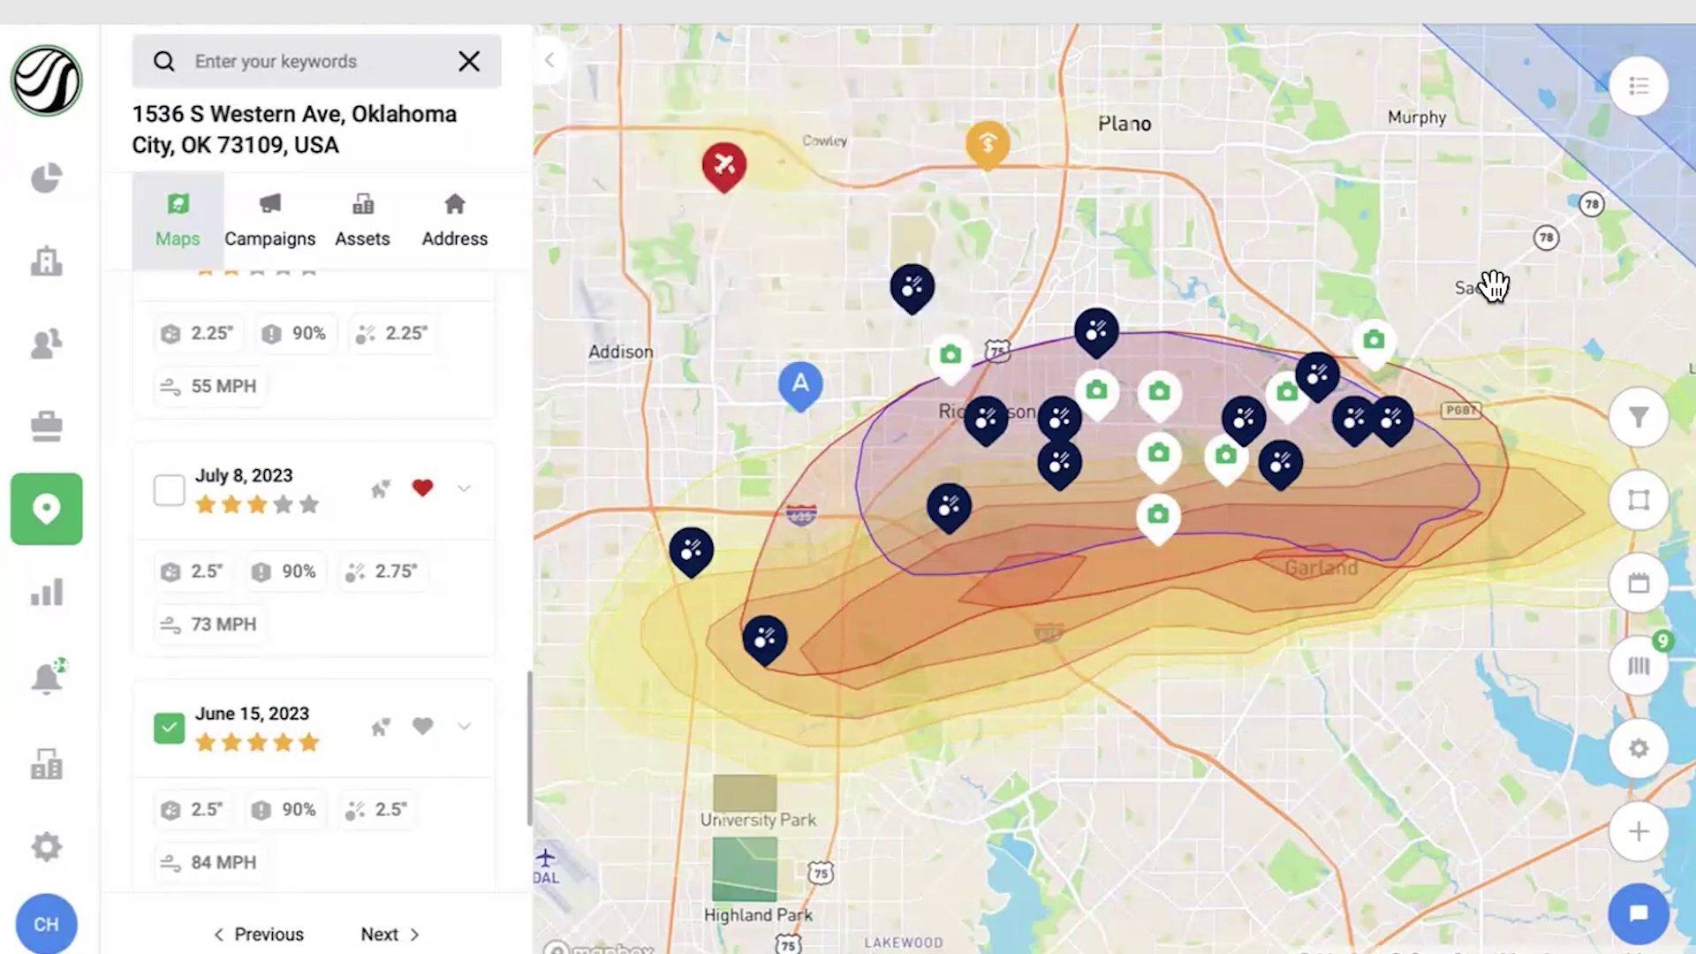
Step: Glance at the map layers, then show the favorites Downloads tab listing 9 active maps
click(1639, 92)
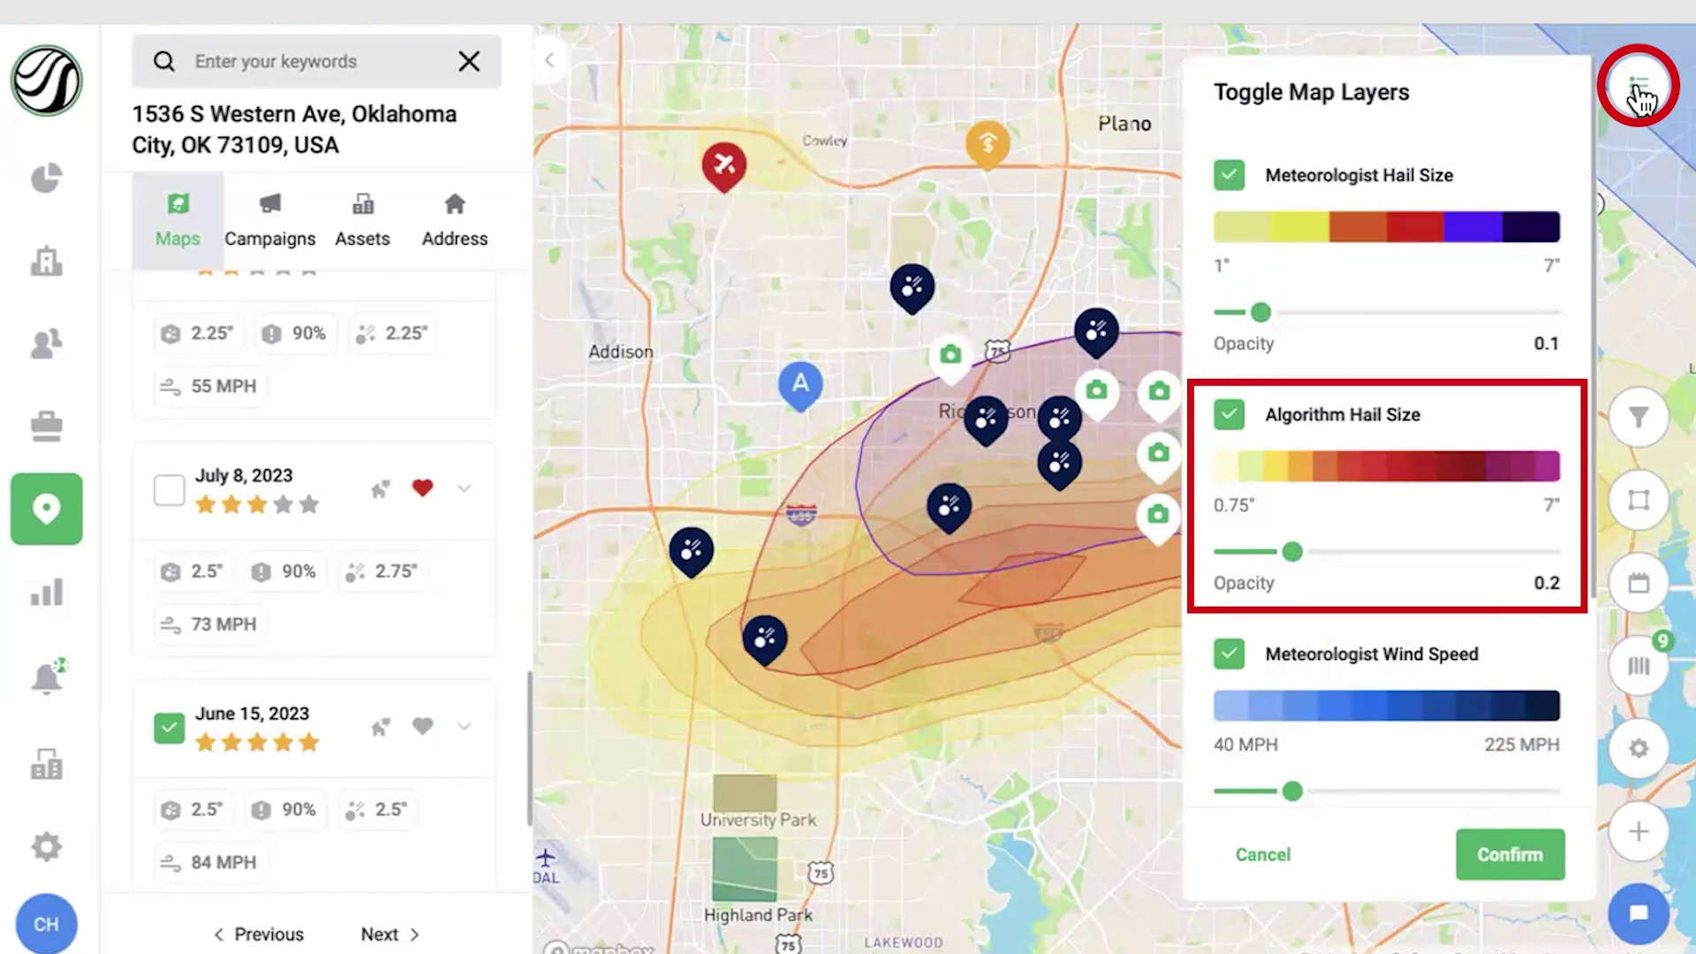
click(1639, 88)
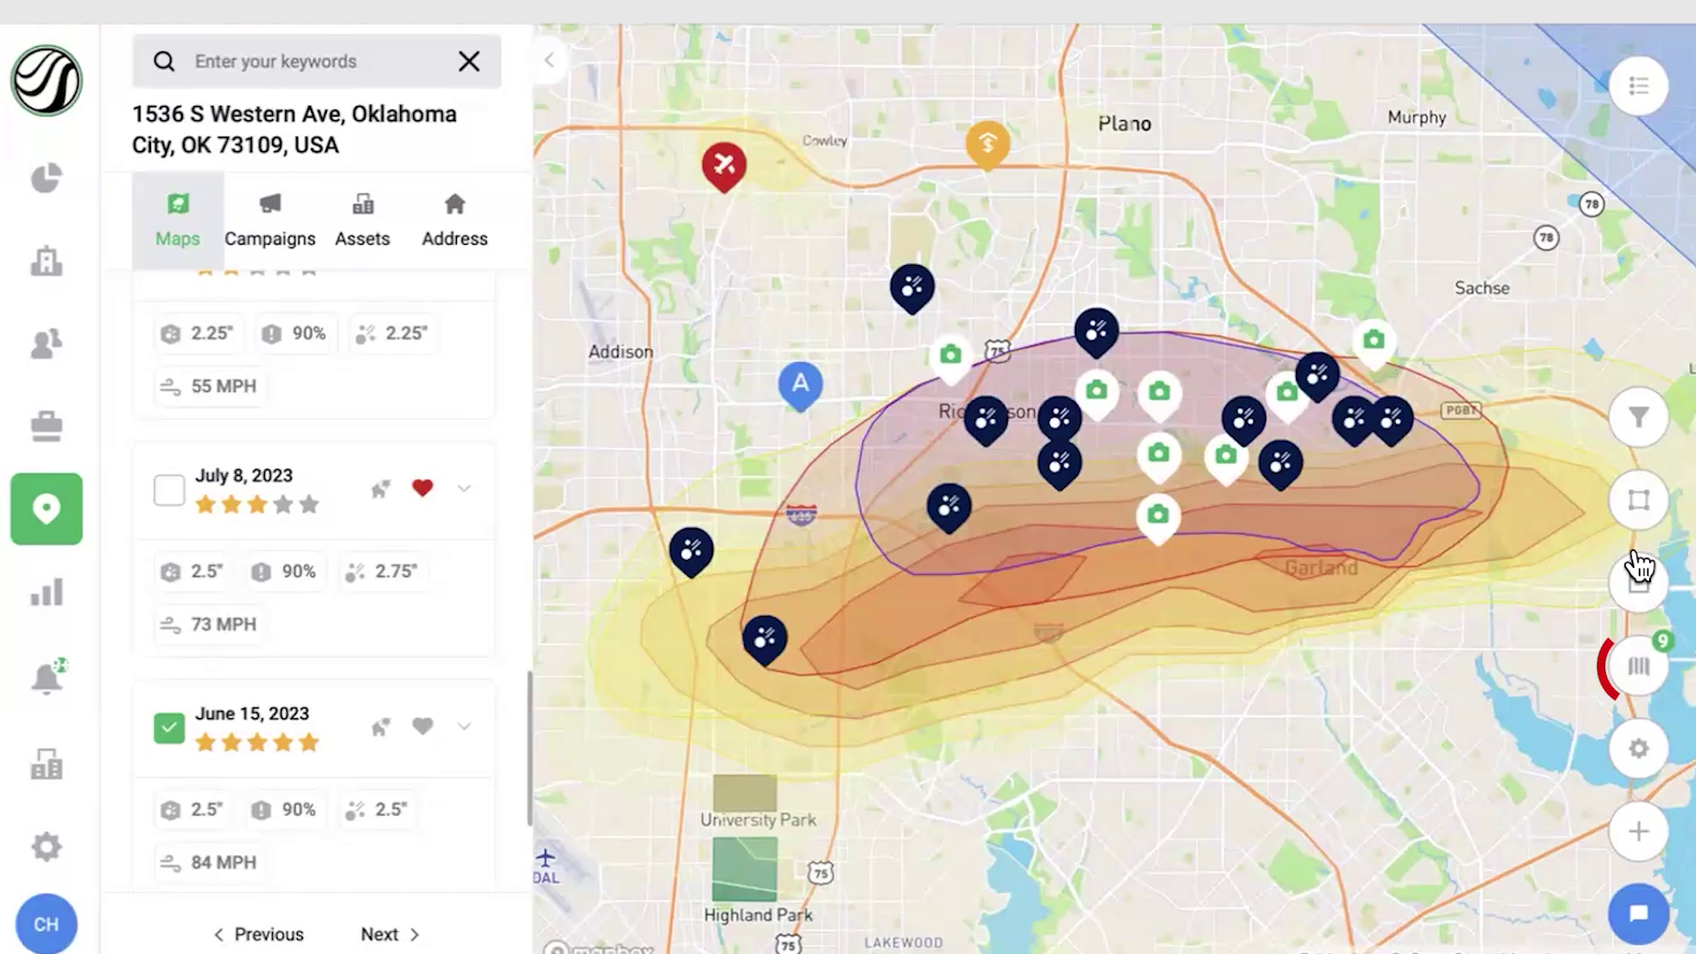
click(1630, 660)
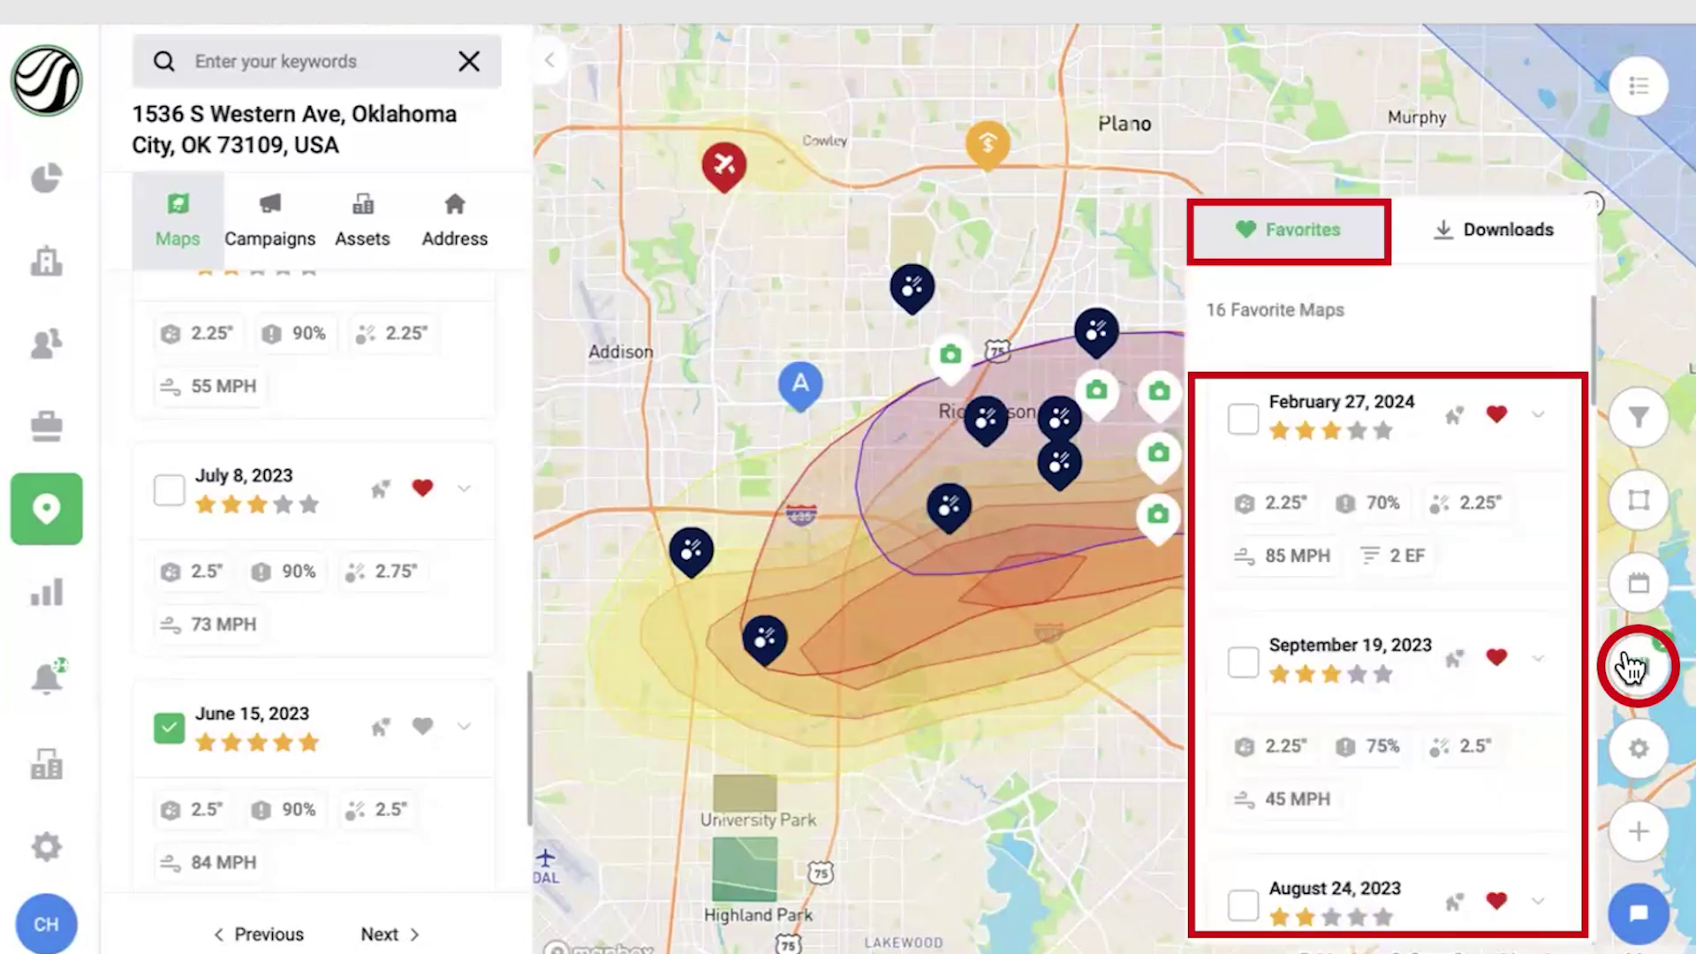
click(1480, 253)
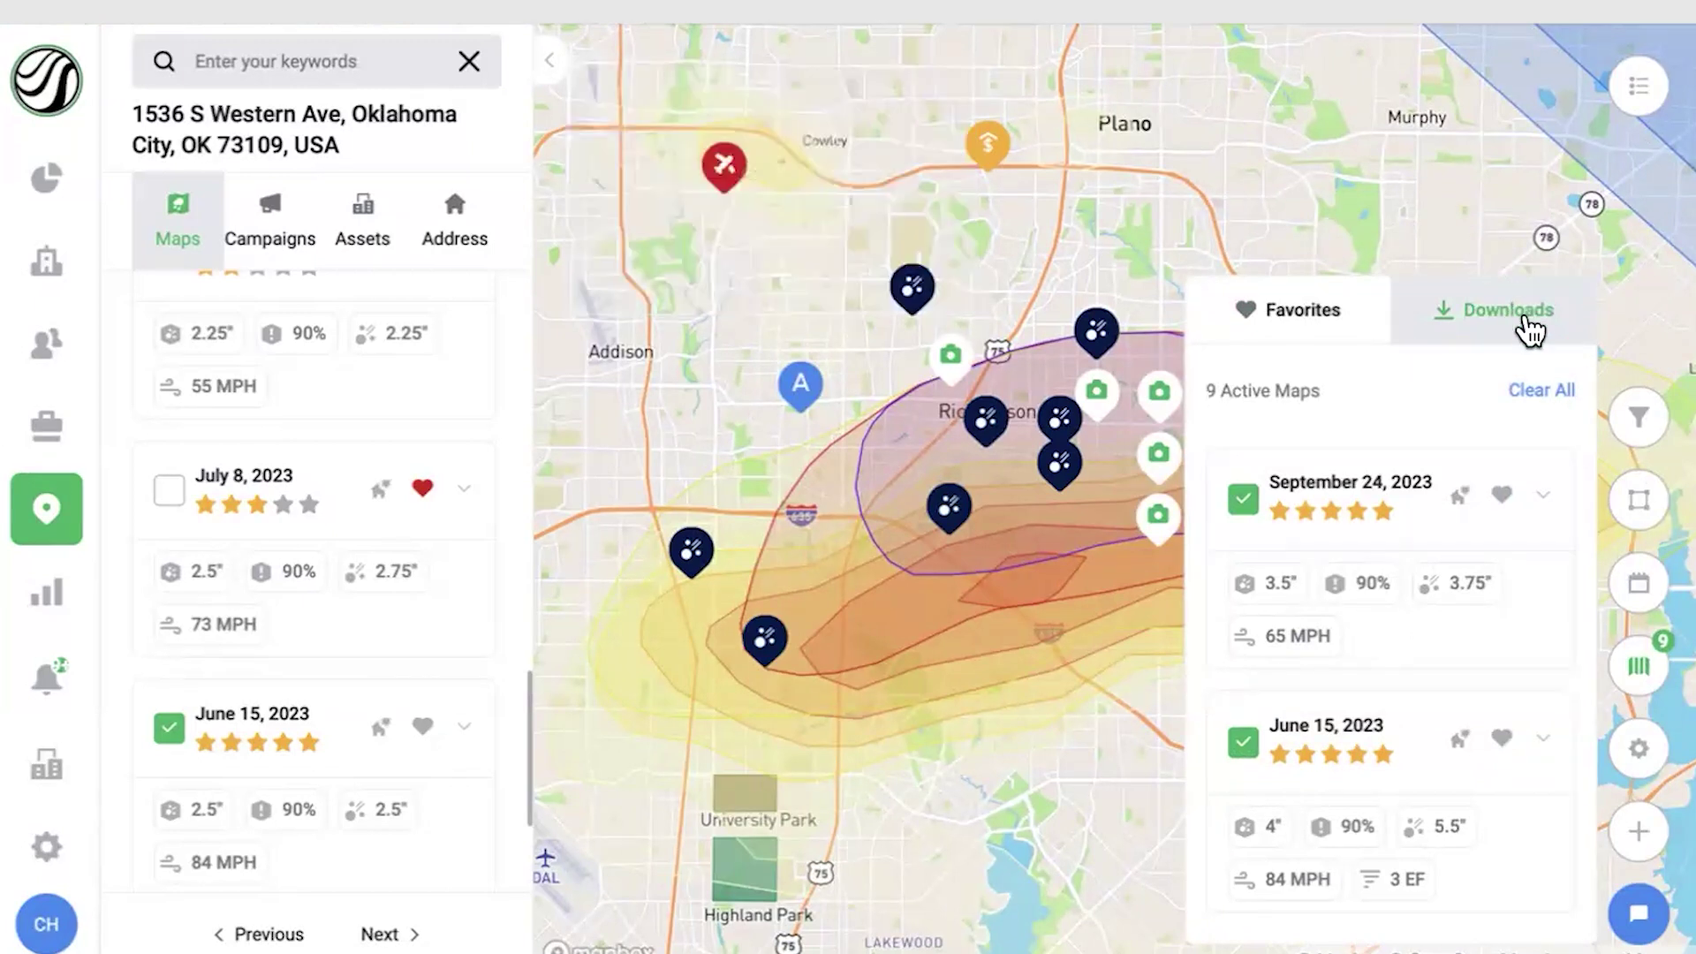
Step: In map settings choose Hybrid and switch off Display NOAA Storm Reports and Show Points of Interest
click(1638, 749)
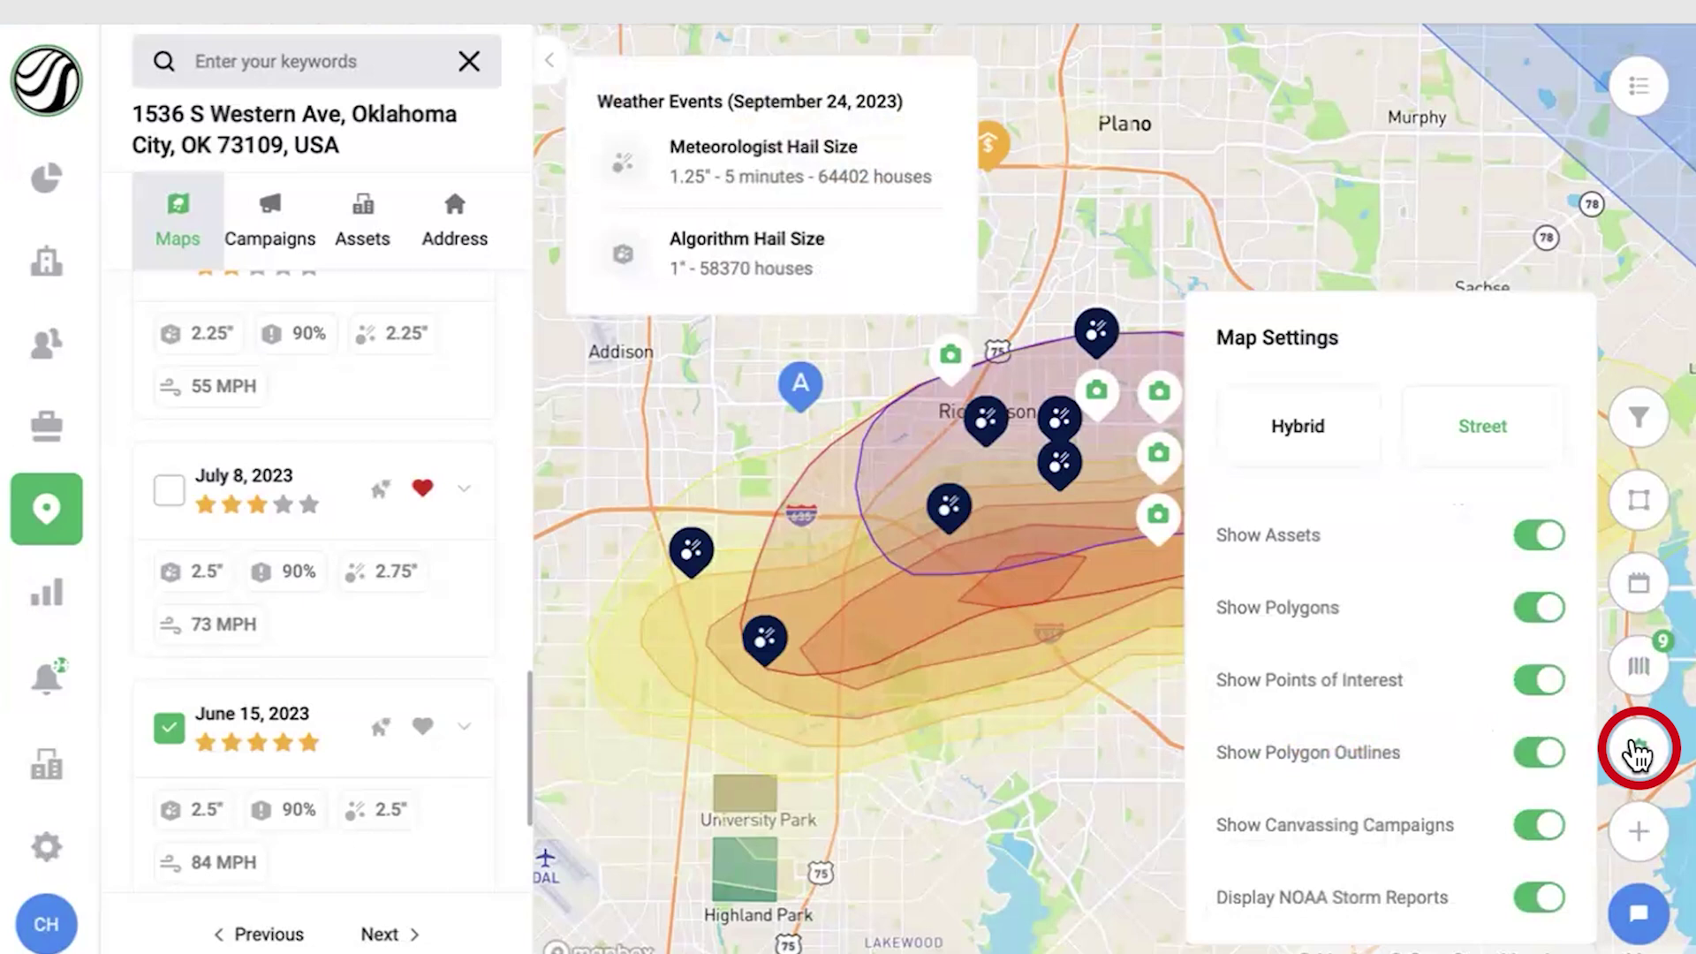
click(1334, 454)
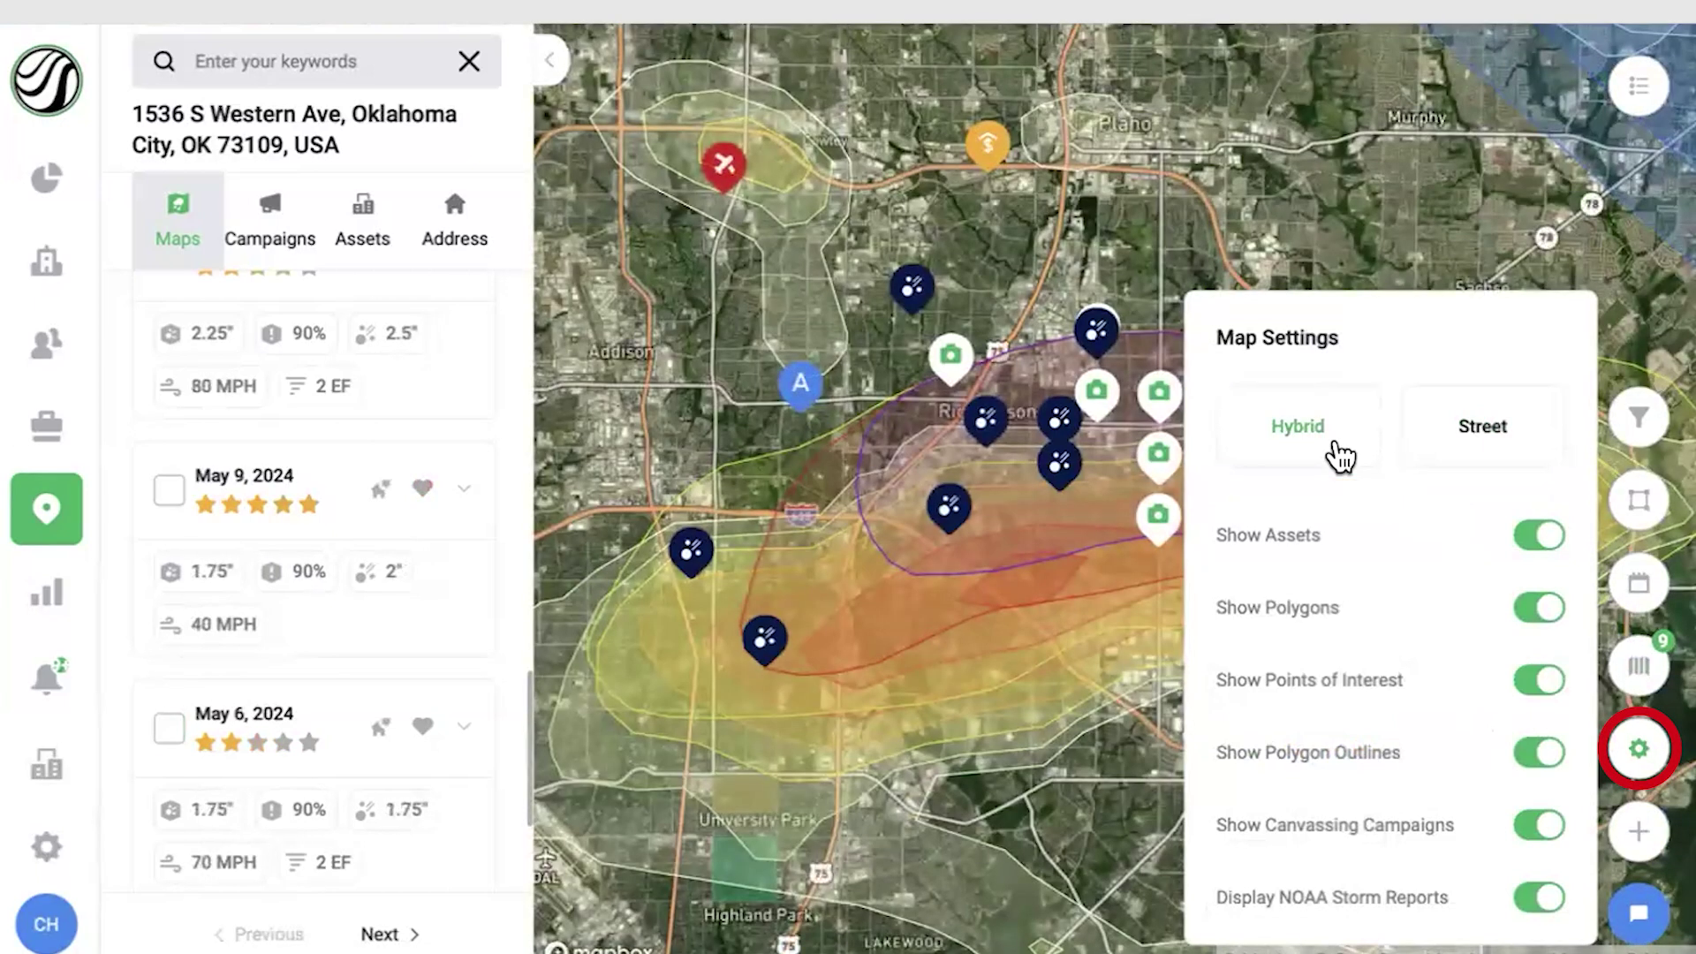
click(1541, 899)
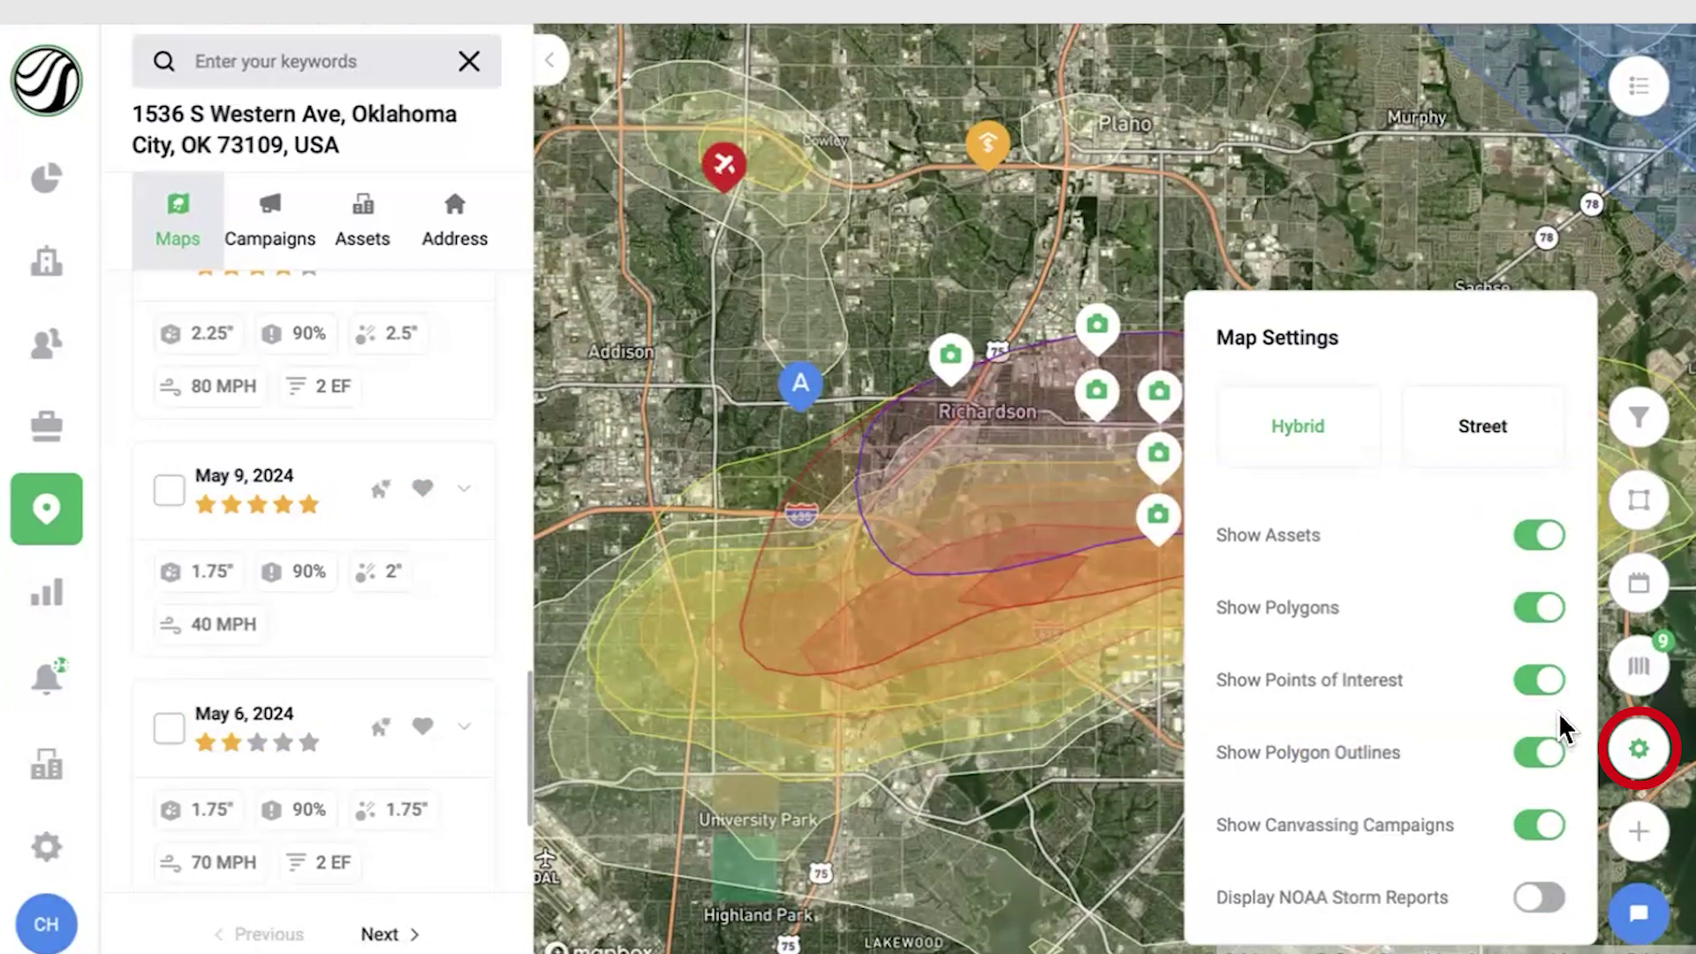
click(1541, 681)
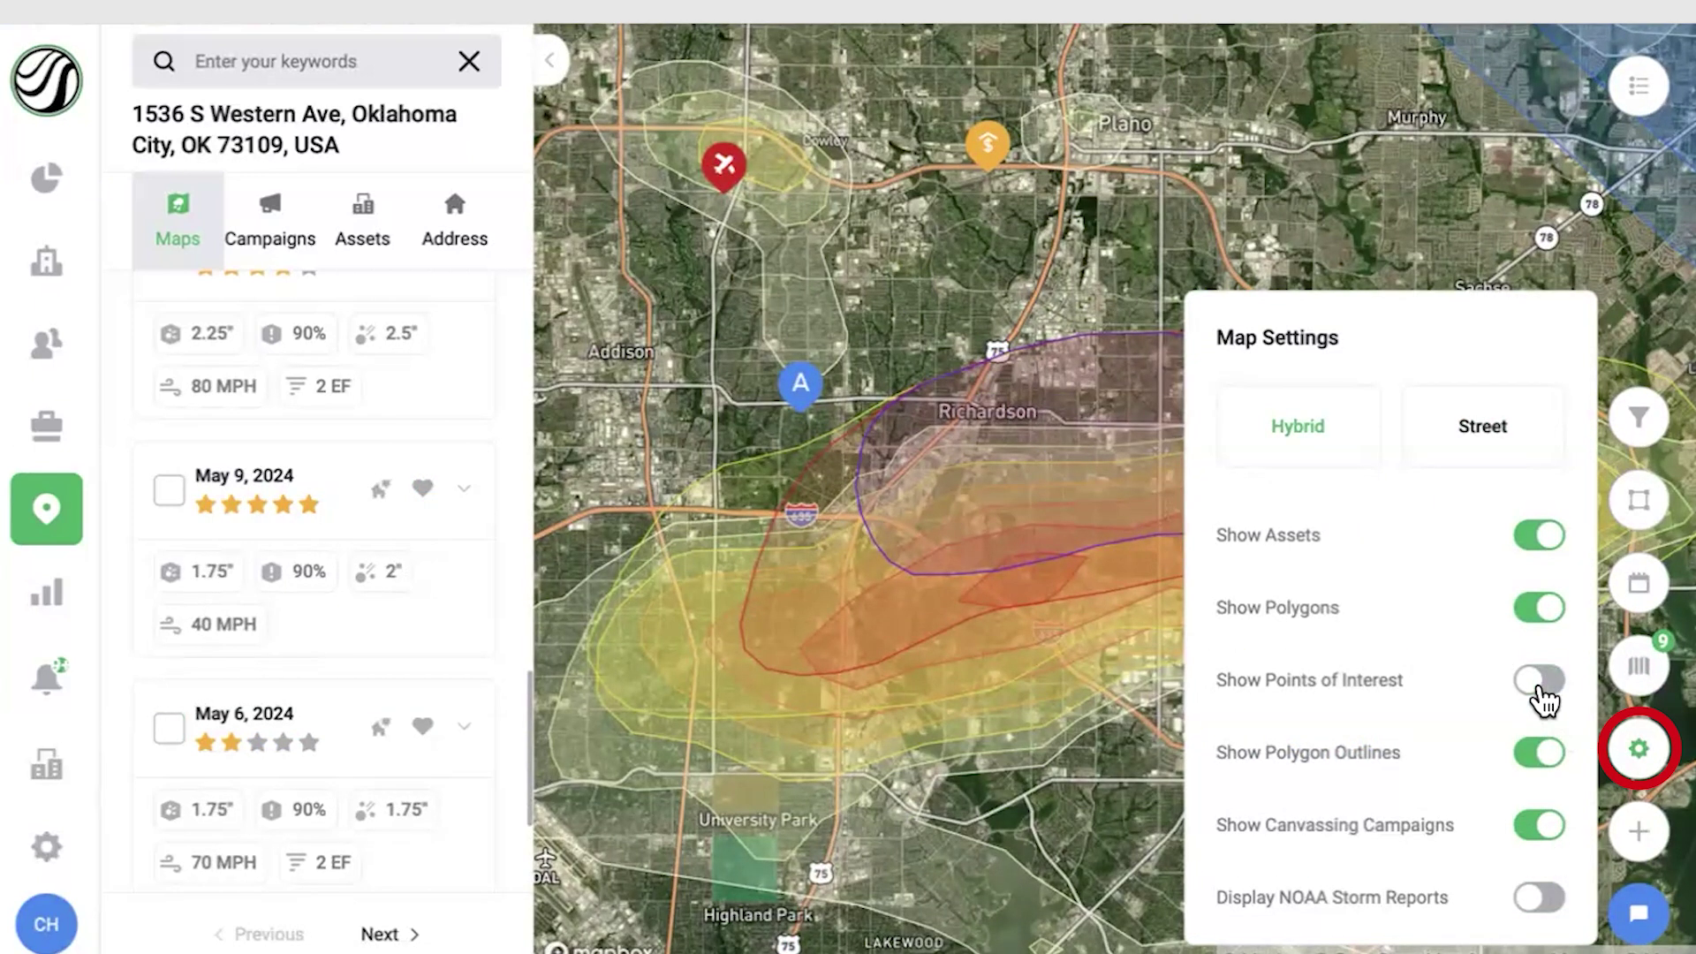